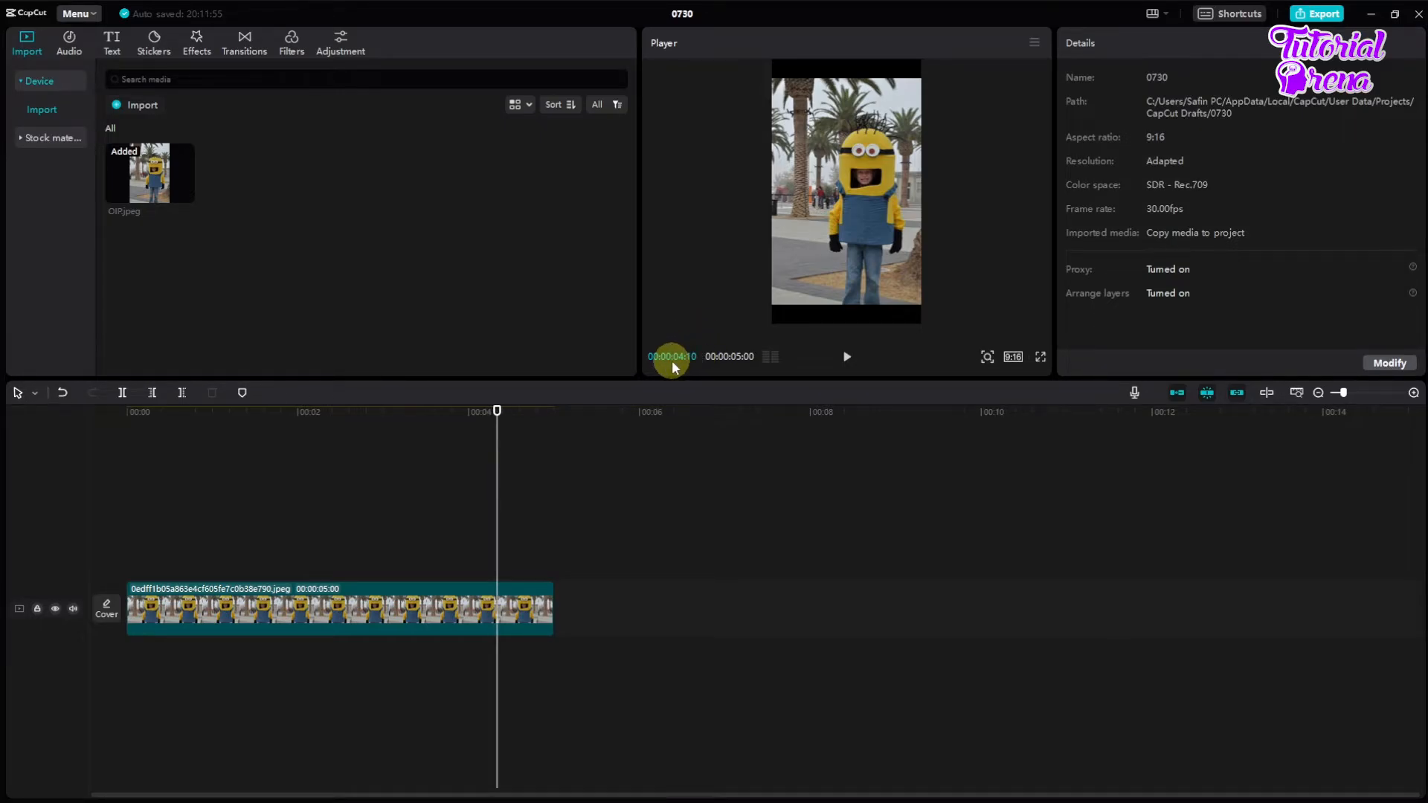
Step: Trim the end of the photo clip so that it lasts 00:00:02:20
{"action": "left_click_drag", "start_coordinate": [462, 446], "coordinate": [354, 453]}
{"action": "left_click", "coordinate": [363, 595]}
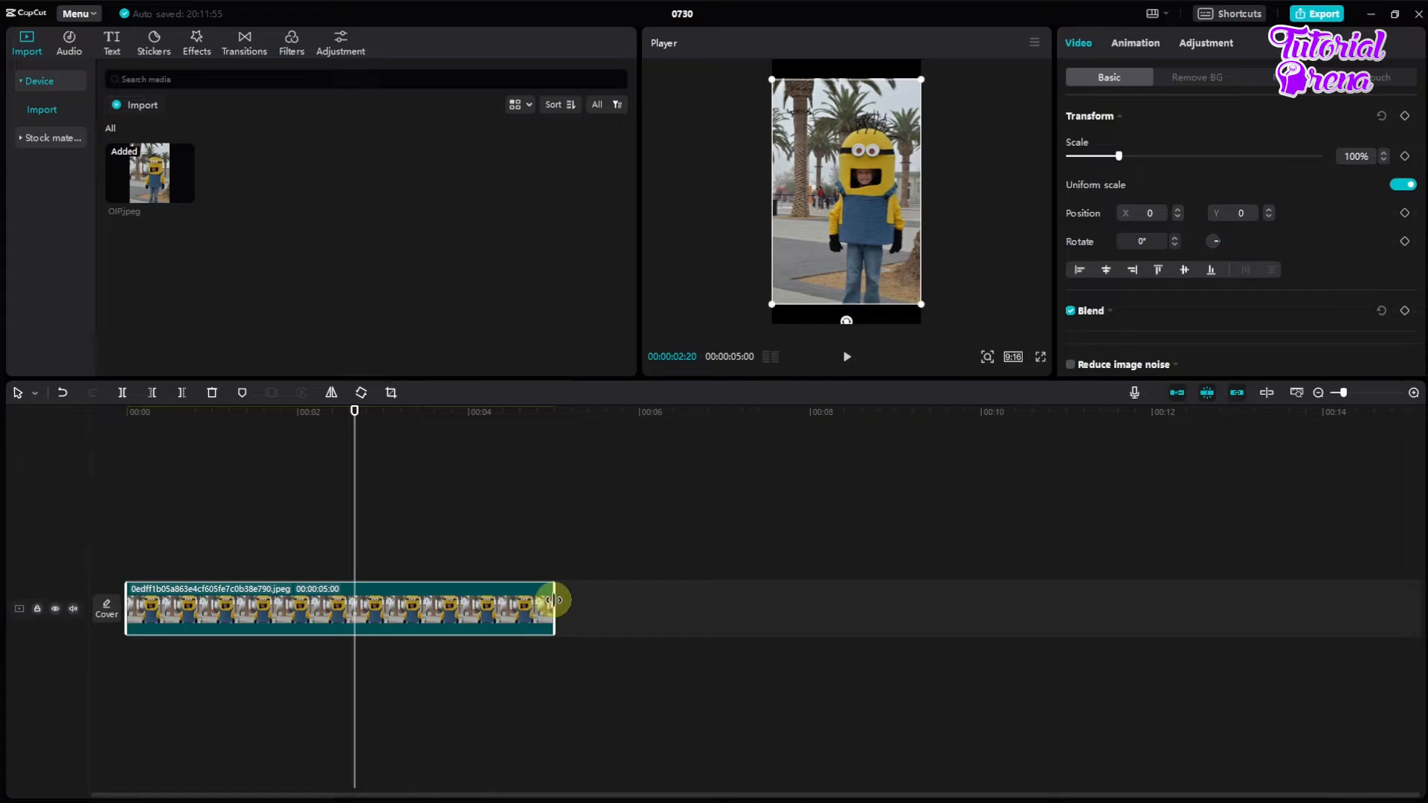
{"action": "left_click_drag", "start_coordinate": [550, 599], "coordinate": [355, 589]}
{"action": "left_click_drag", "start_coordinate": [350, 449], "coordinate": [251, 465]}
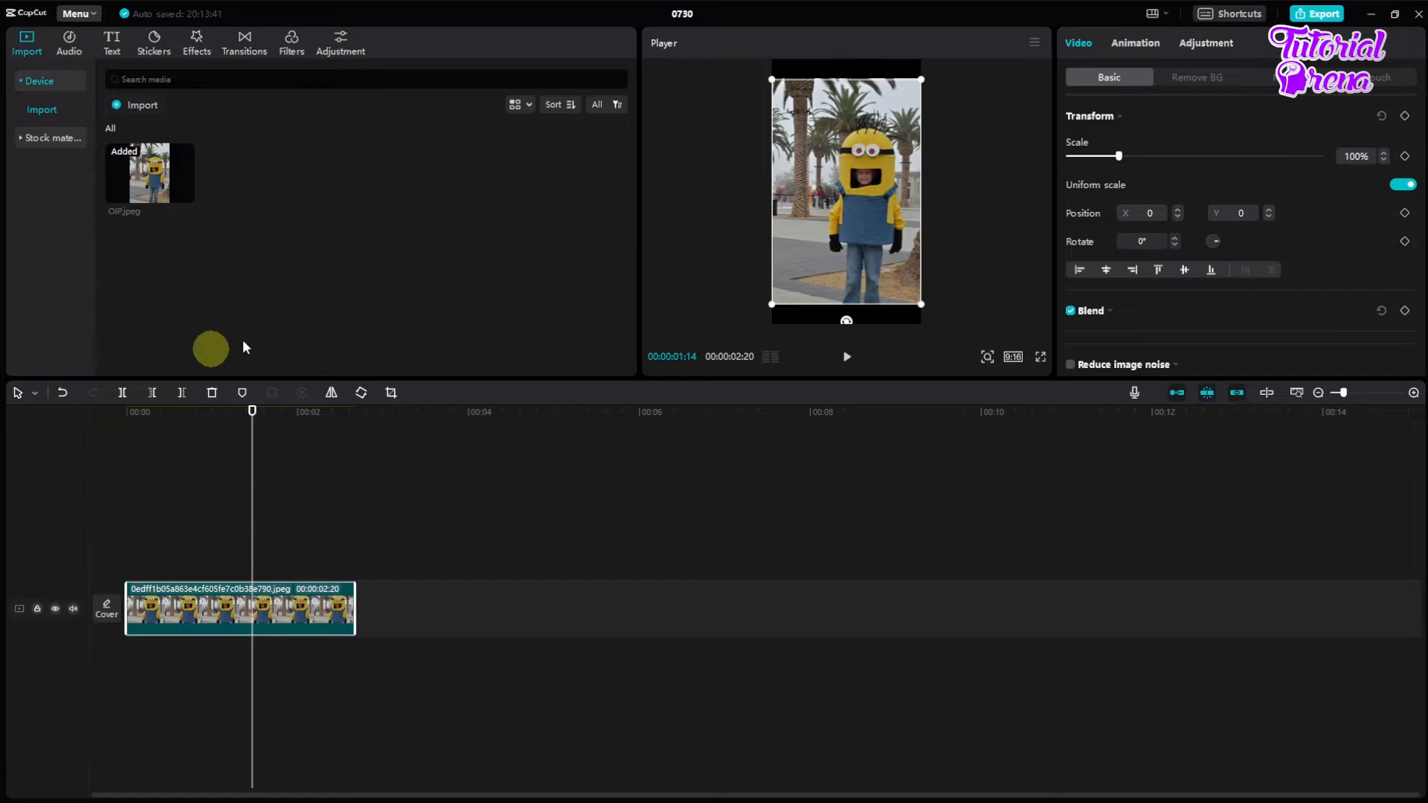
Step: Browse the featured filters and apply the Glow filter to the photo clip
{"action": "left_click", "coordinate": [291, 44]}
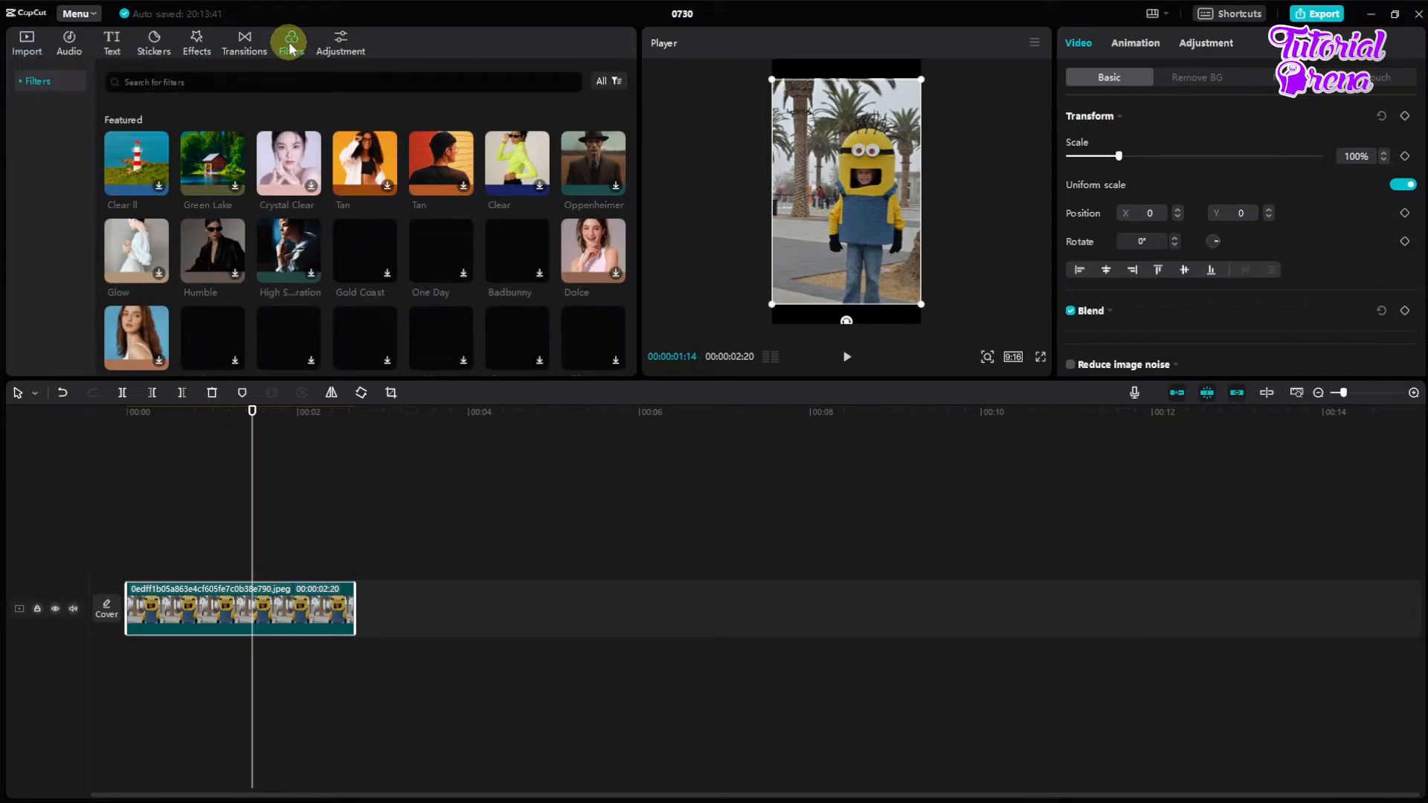
{"action": "scroll", "coordinate": [298, 227], "scroll_direction": "down", "scroll_amount": 10}
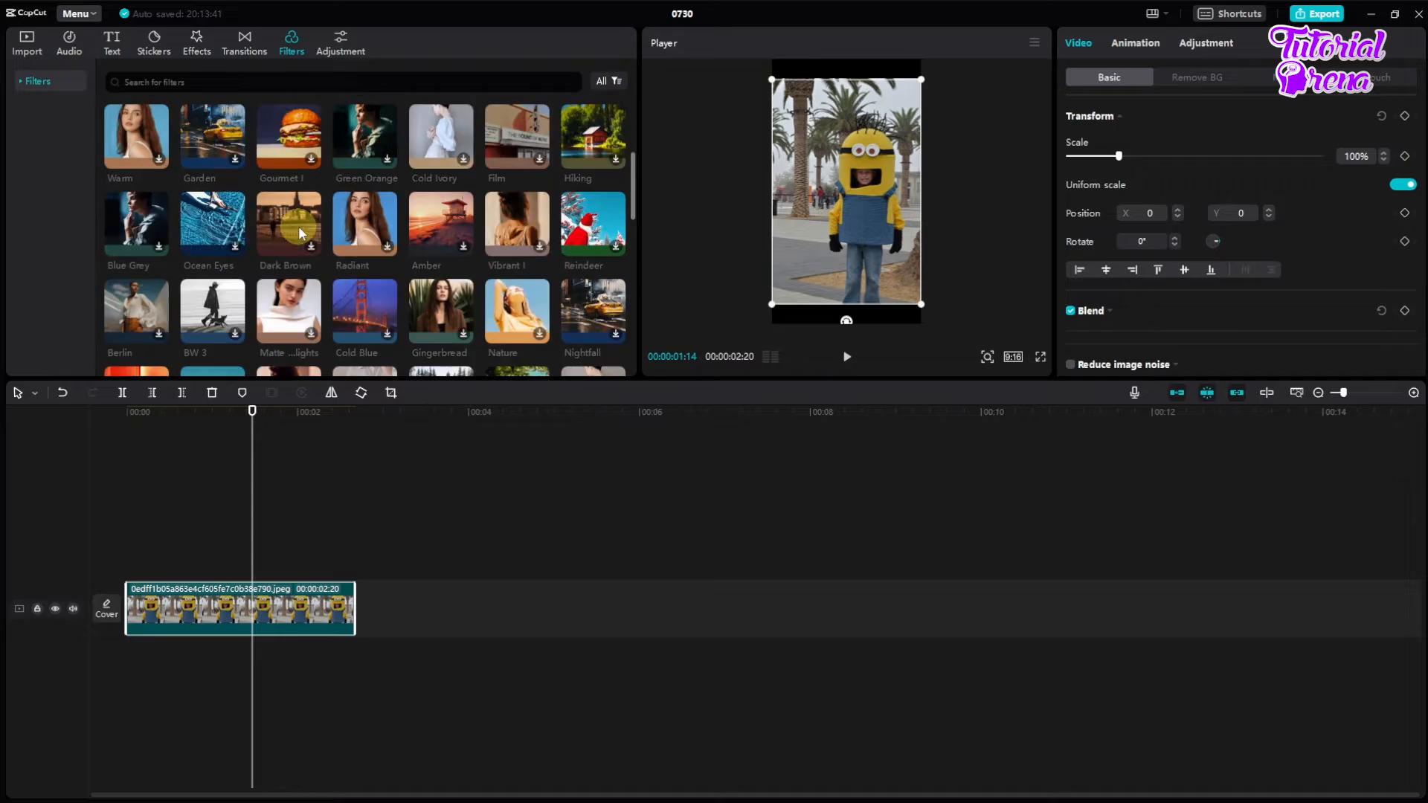
{"action": "scroll", "coordinate": [439, 261], "scroll_direction": "down", "scroll_amount": 10}
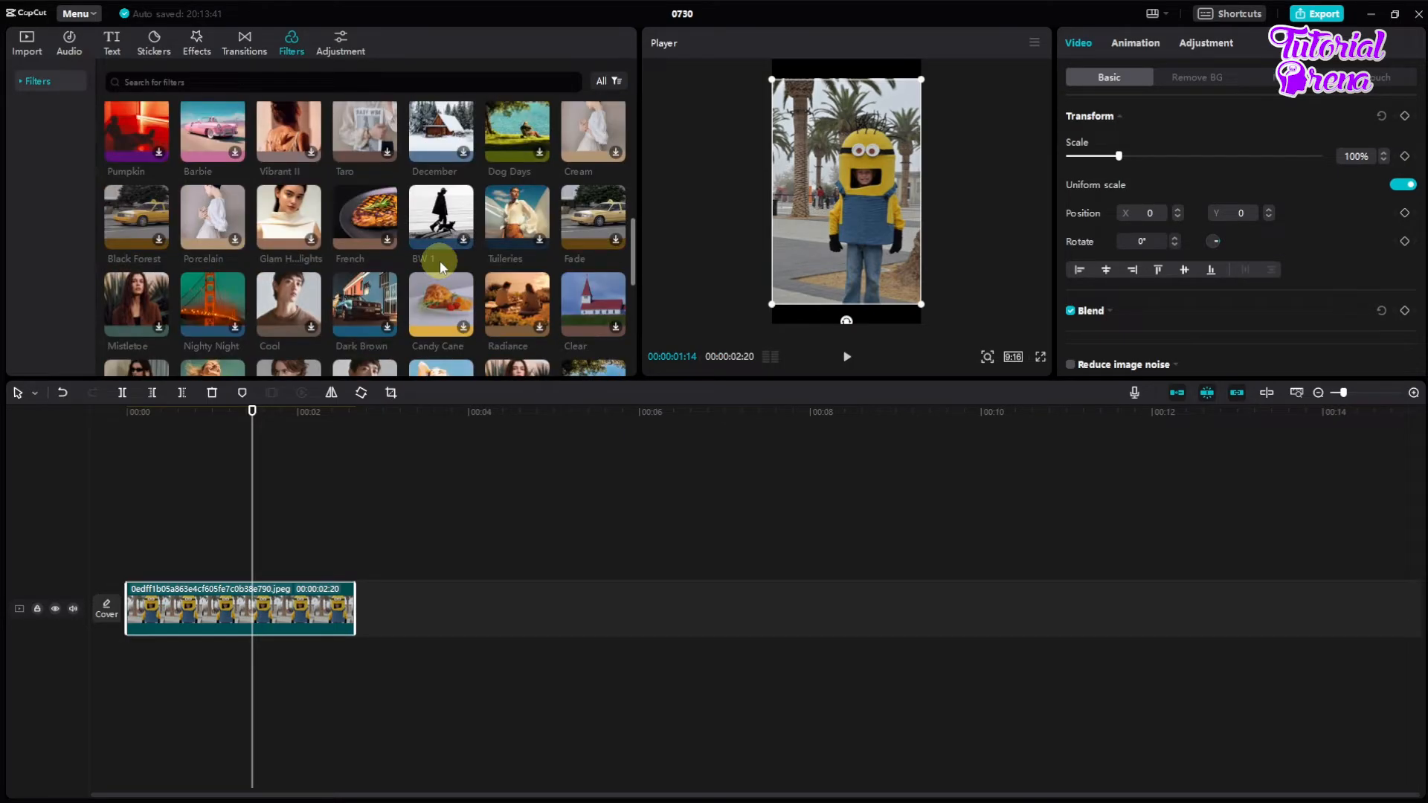
{"action": "scroll", "coordinate": [441, 264], "scroll_direction": "up", "scroll_amount": 15}
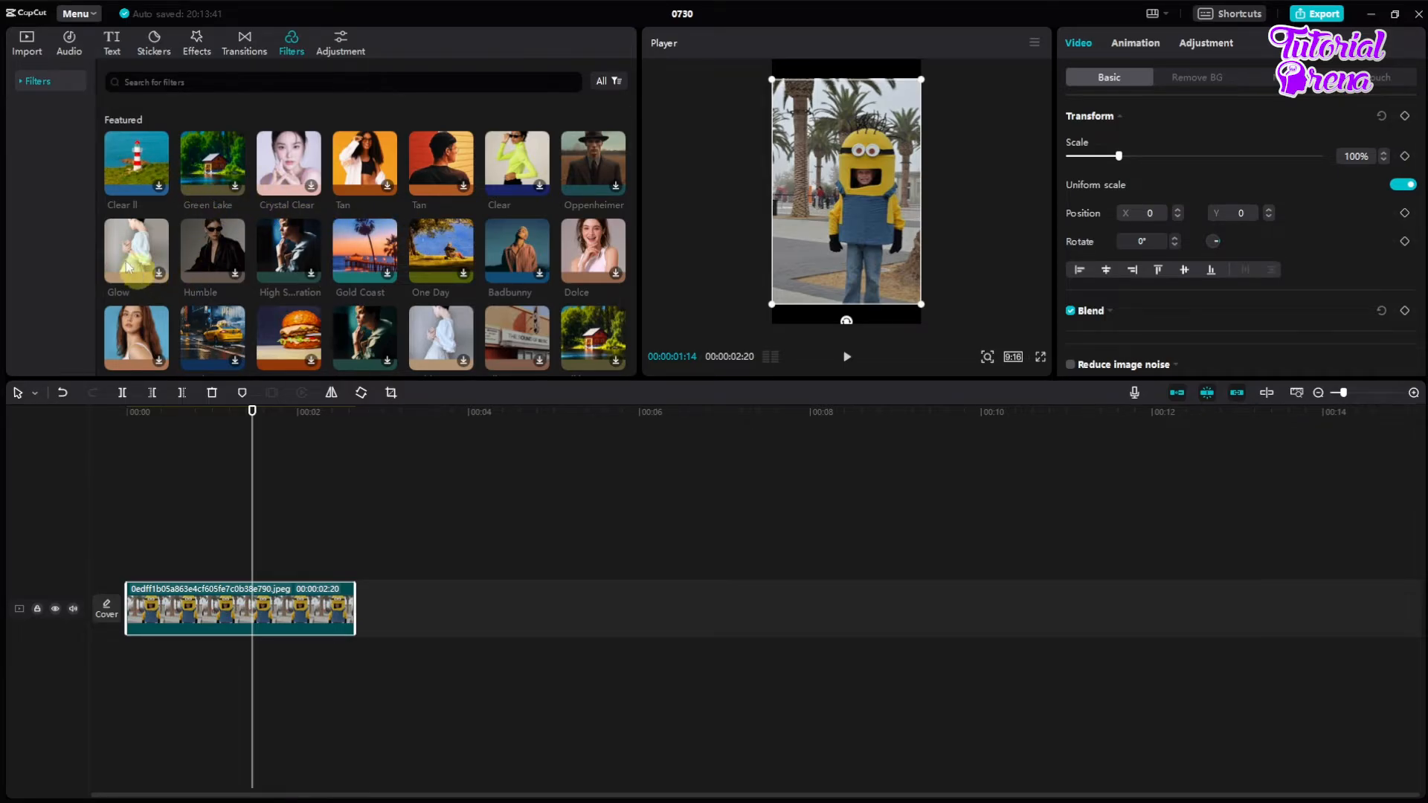
{"action": "left_click_drag", "start_coordinate": [135, 243], "coordinate": [199, 610]}
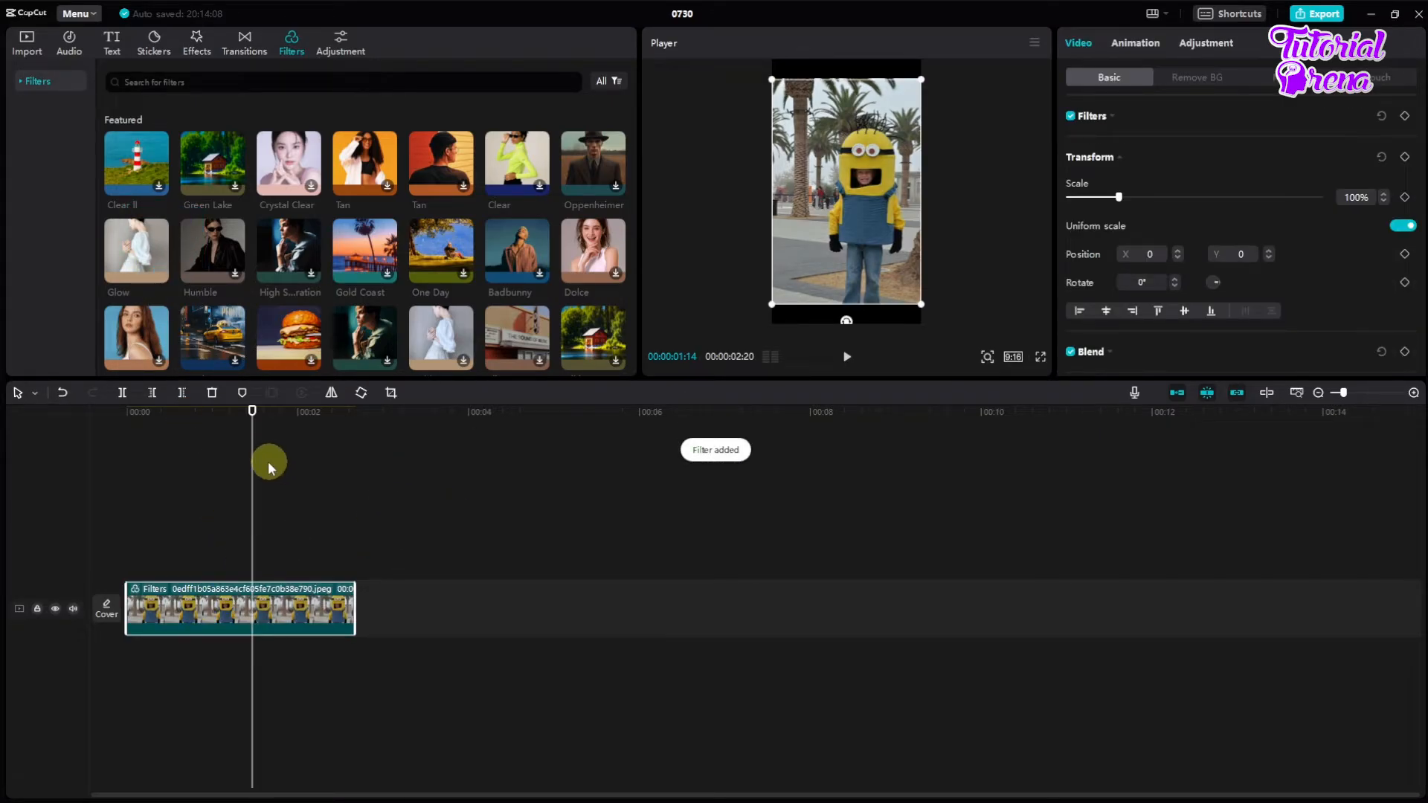
Step: Play the filtered clip from its beginning and undo the Glow filter
{"action": "left_click_drag", "start_coordinate": [253, 462], "coordinate": [89, 450]}
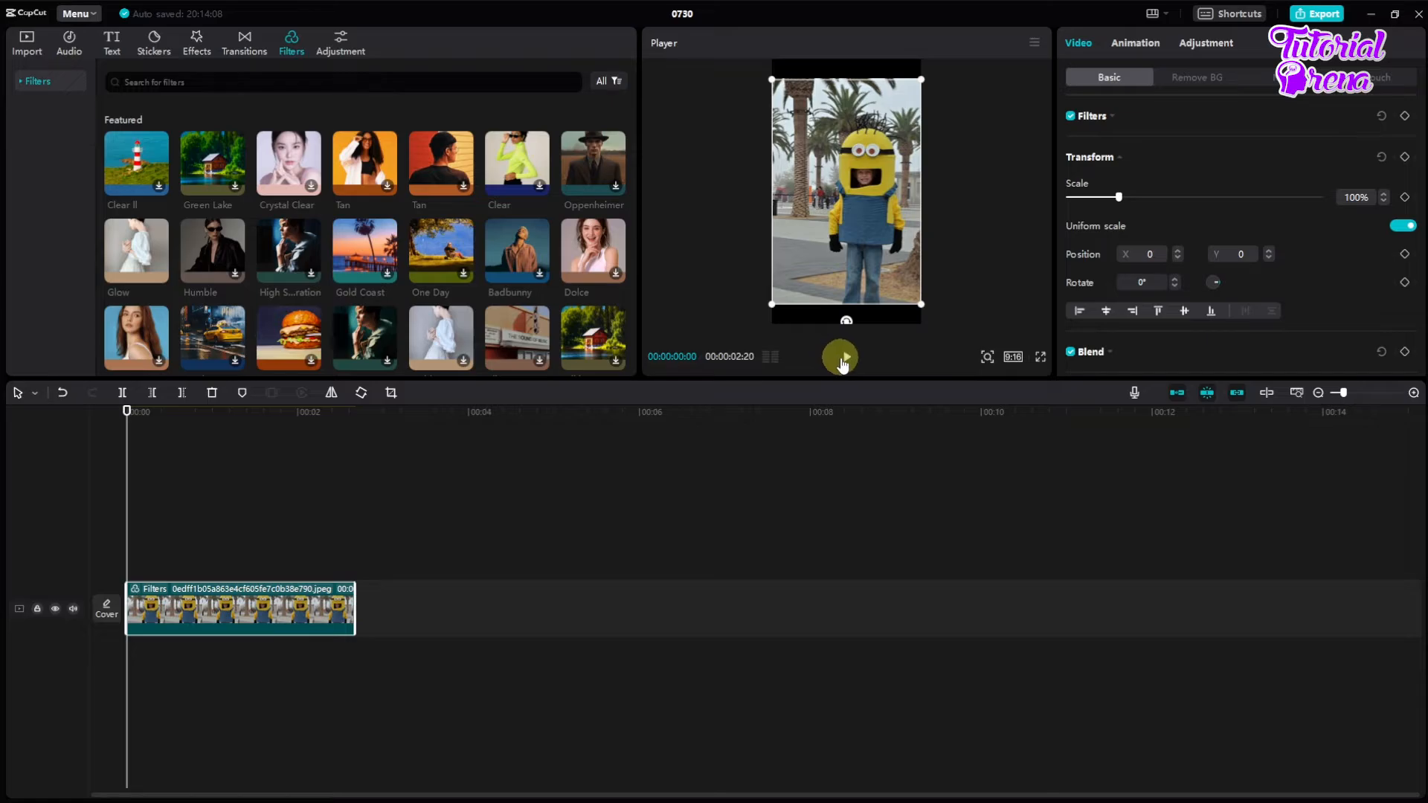
{"action": "left_click", "coordinate": [843, 360]}
{"action": "key", "text": "space"}
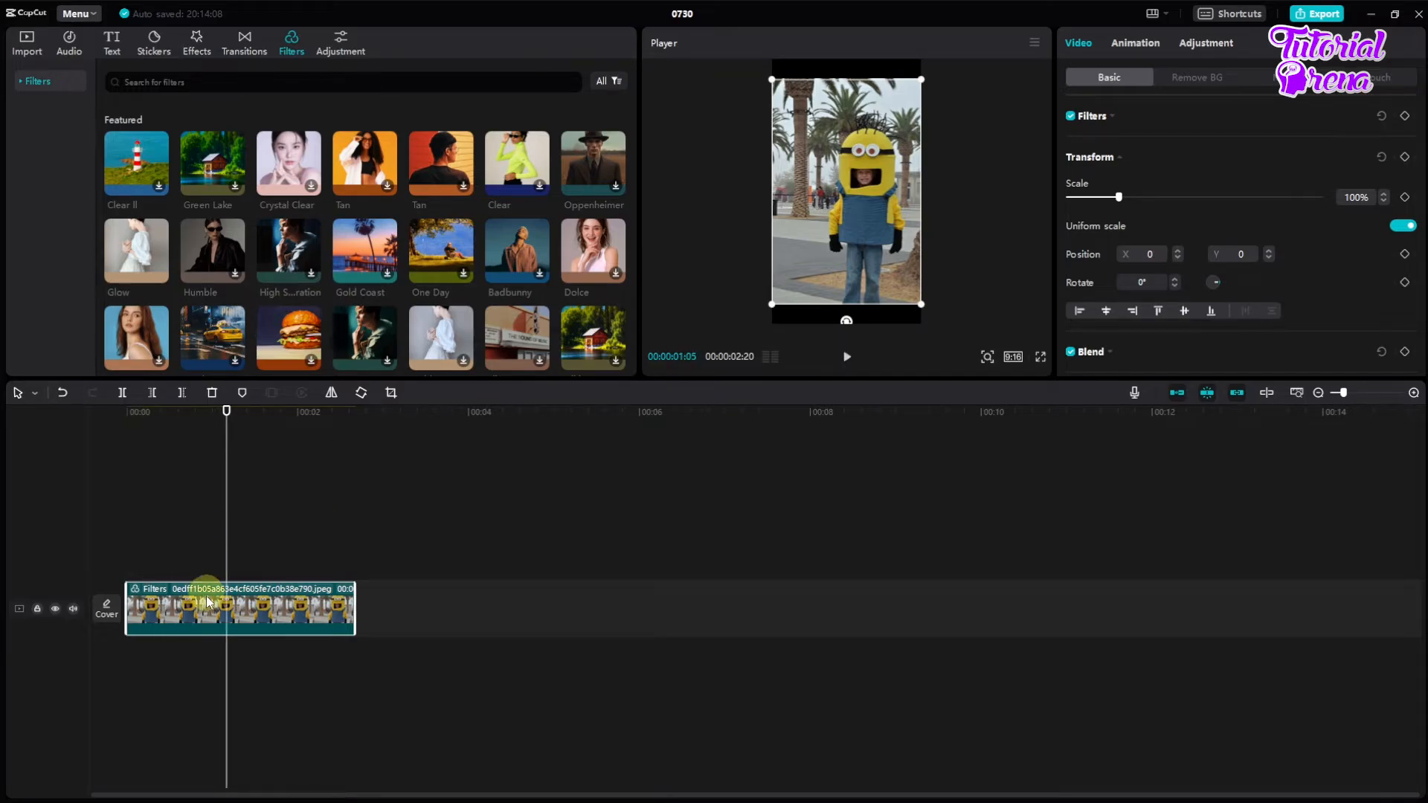
{"action": "key", "text": "ctrl+z"}
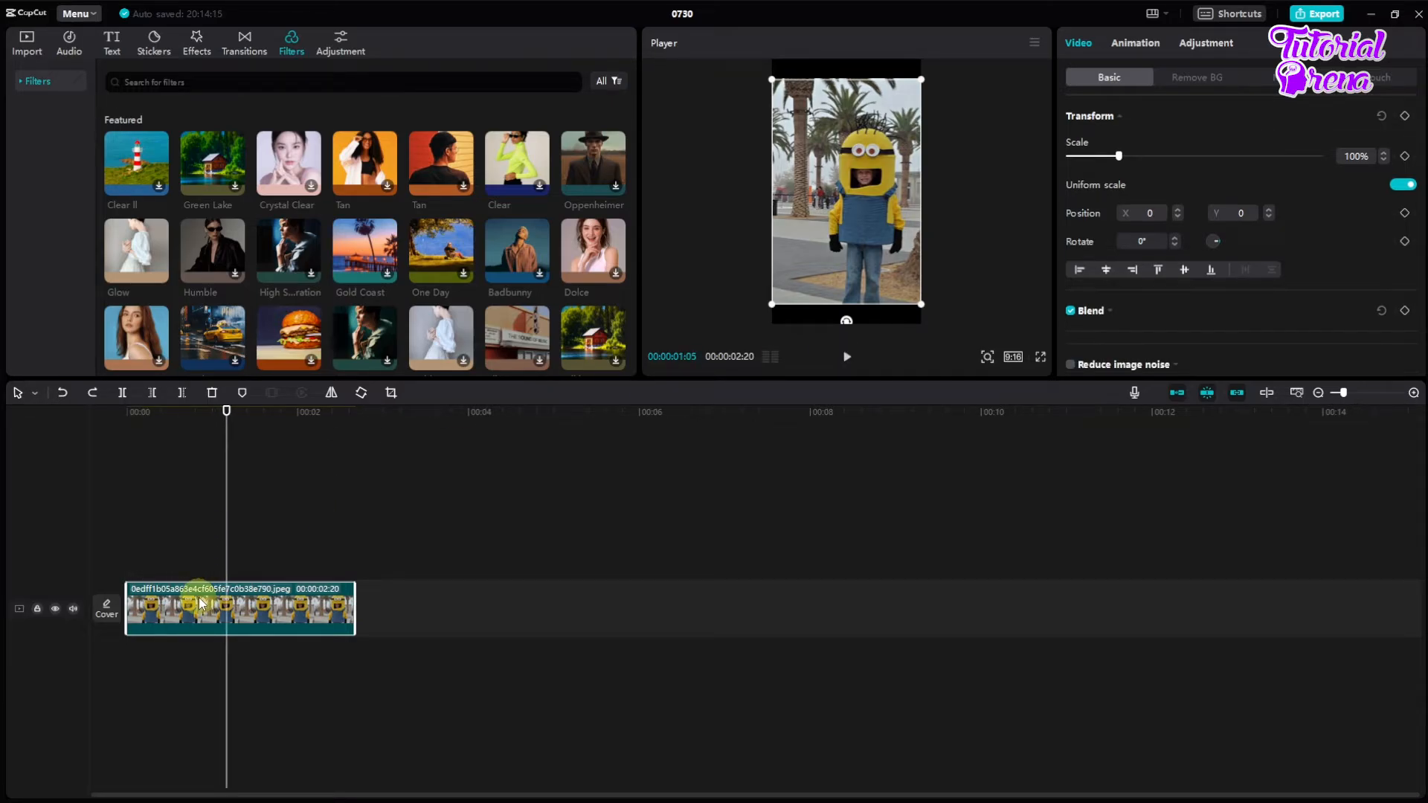
Step: Enlarge the preview area, try the Glow filter on the photo clip again and undo it
{"action": "left_click_drag", "start_coordinate": [987, 379], "coordinate": [944, 513]}
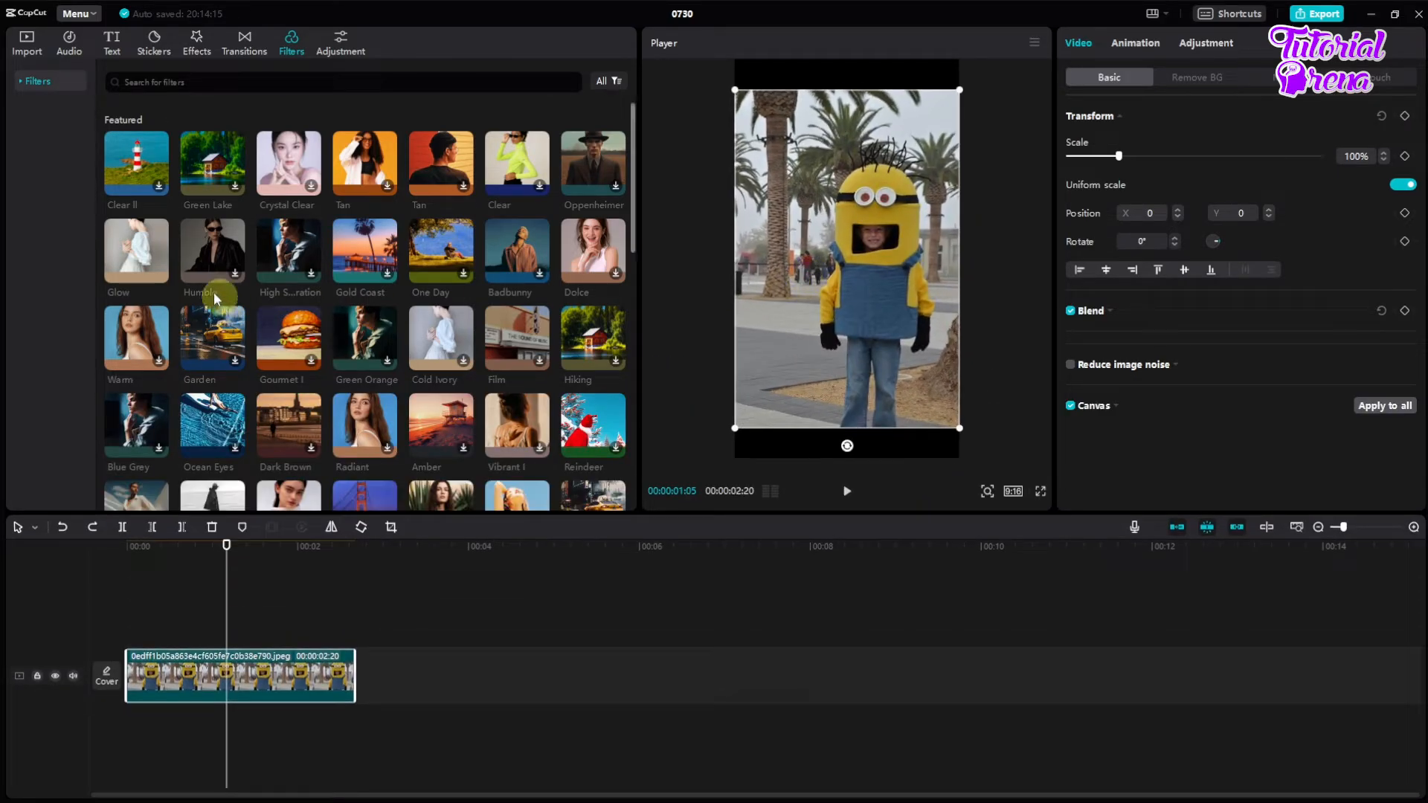
{"action": "left_click_drag", "start_coordinate": [136, 257], "coordinate": [192, 669]}
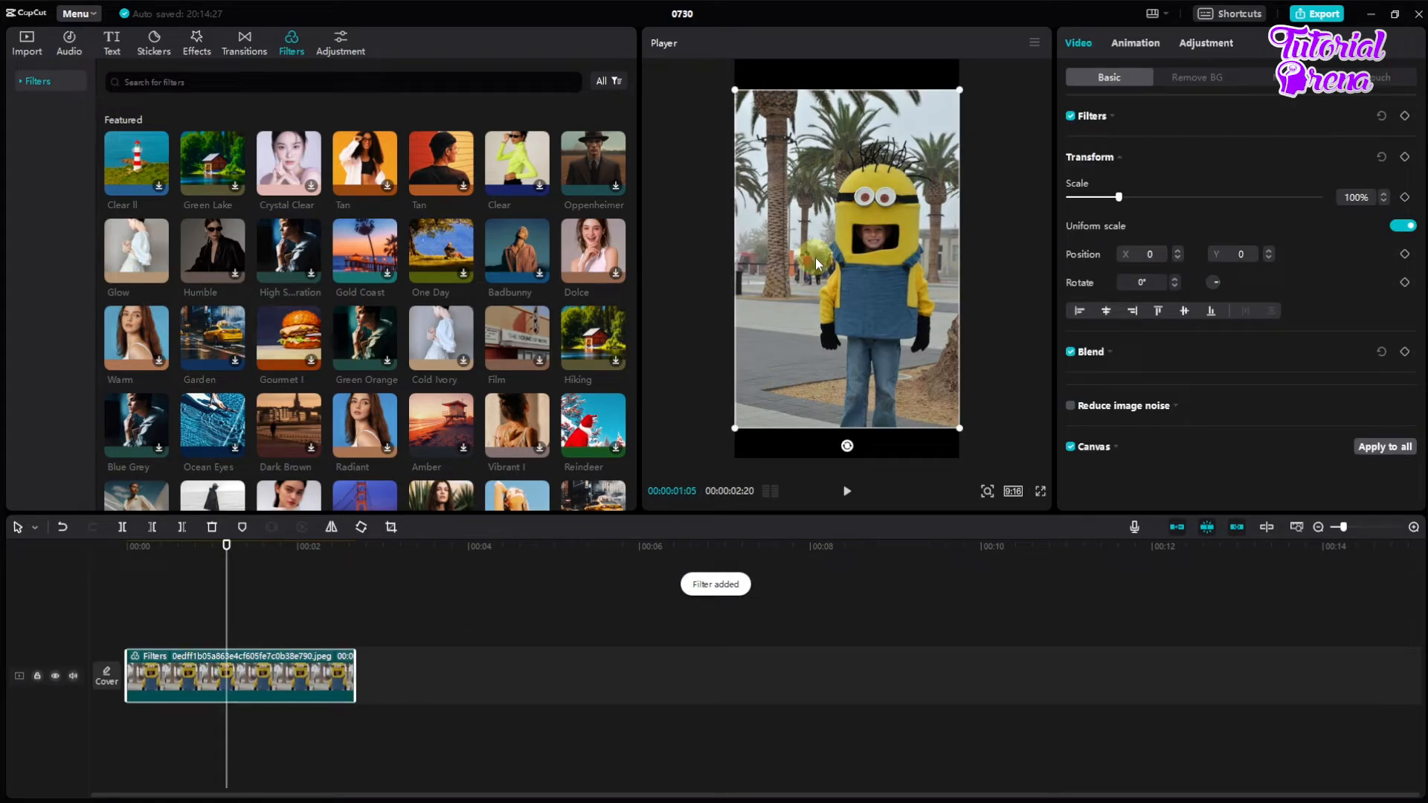
{"action": "key", "text": "ctrl+z"}
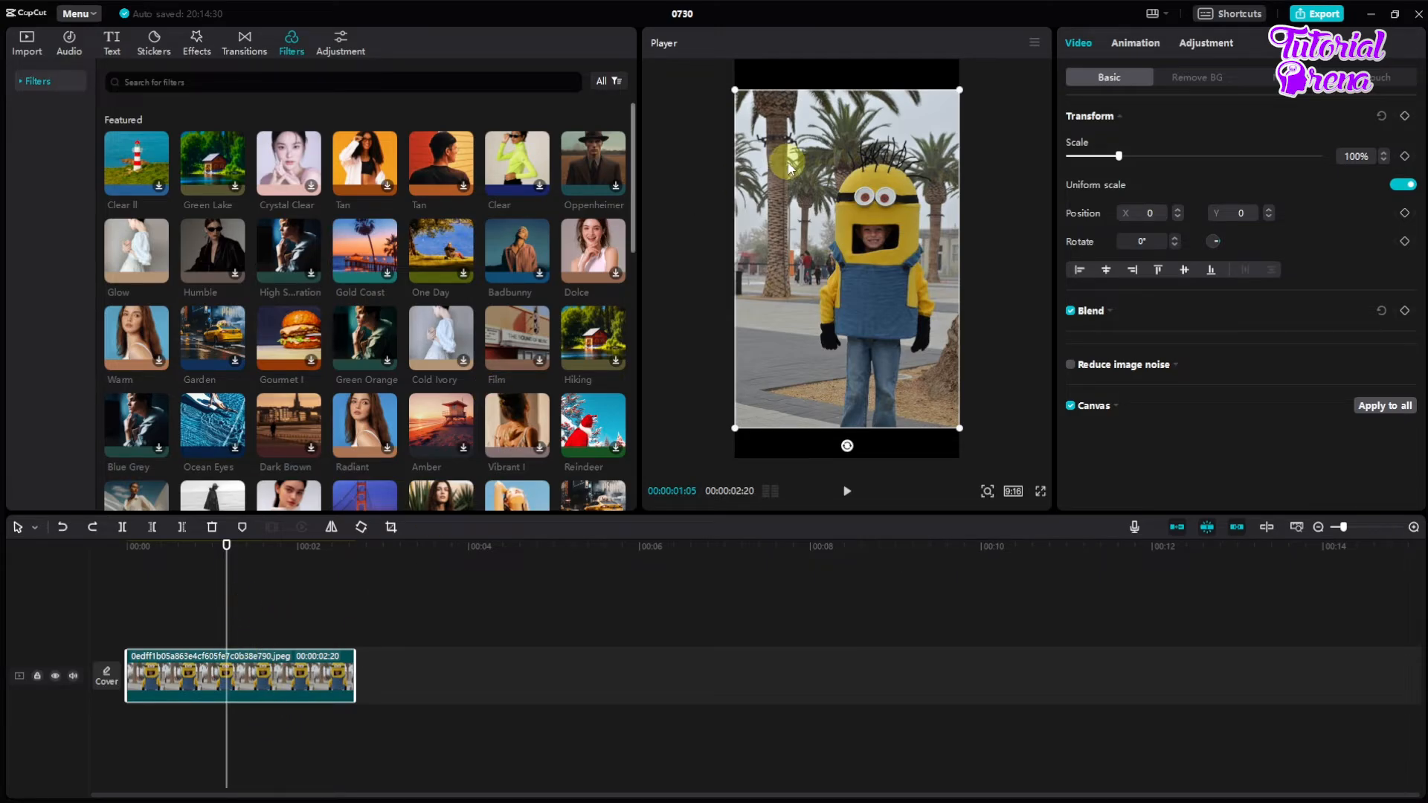
Step: Add a custom adjustment layer above the photo clip and trim it to end with the clip
{"action": "left_click", "coordinate": [343, 43]}
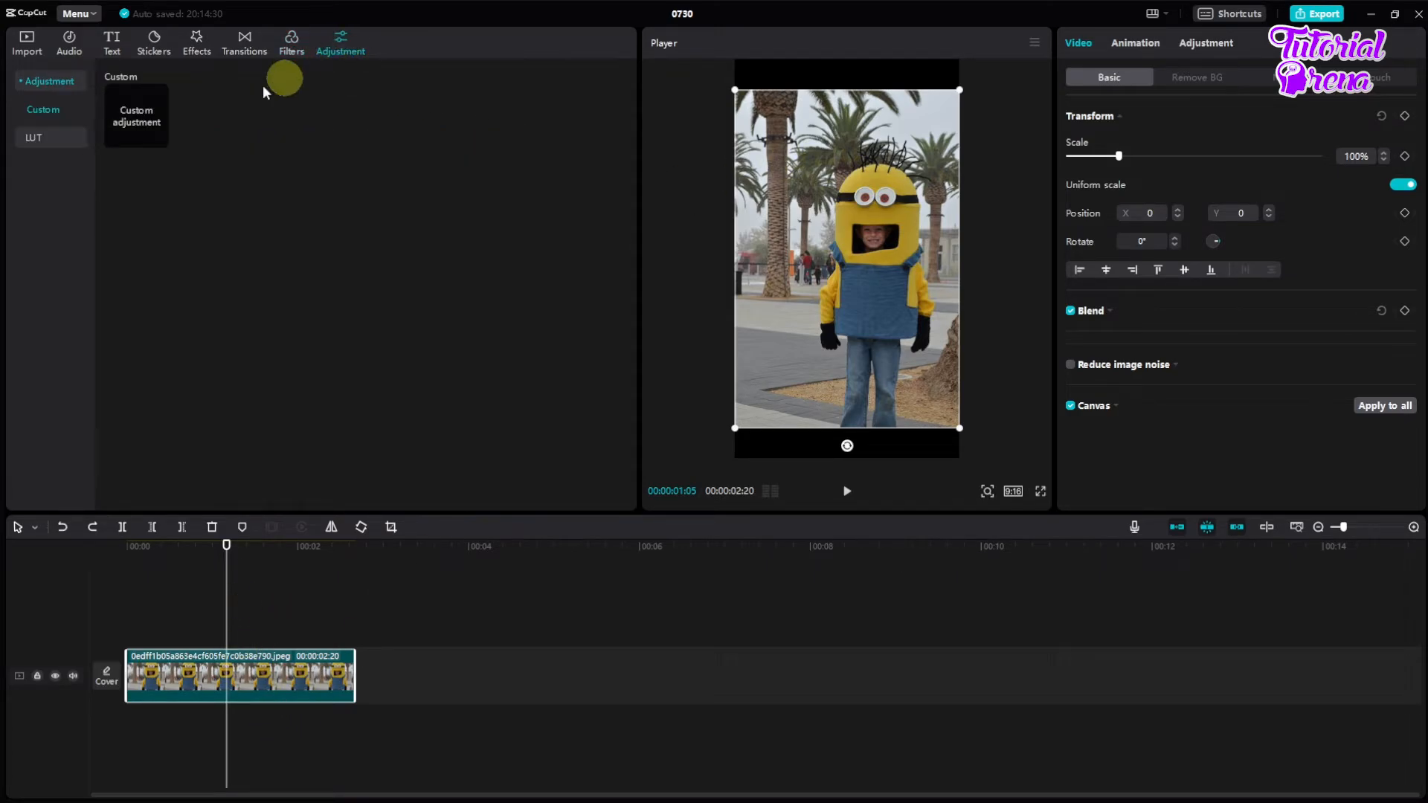
{"action": "mouse_move", "coordinate": [140, 120]}
{"action": "left_click_drag", "start_coordinate": [136, 113], "coordinate": [131, 638]}
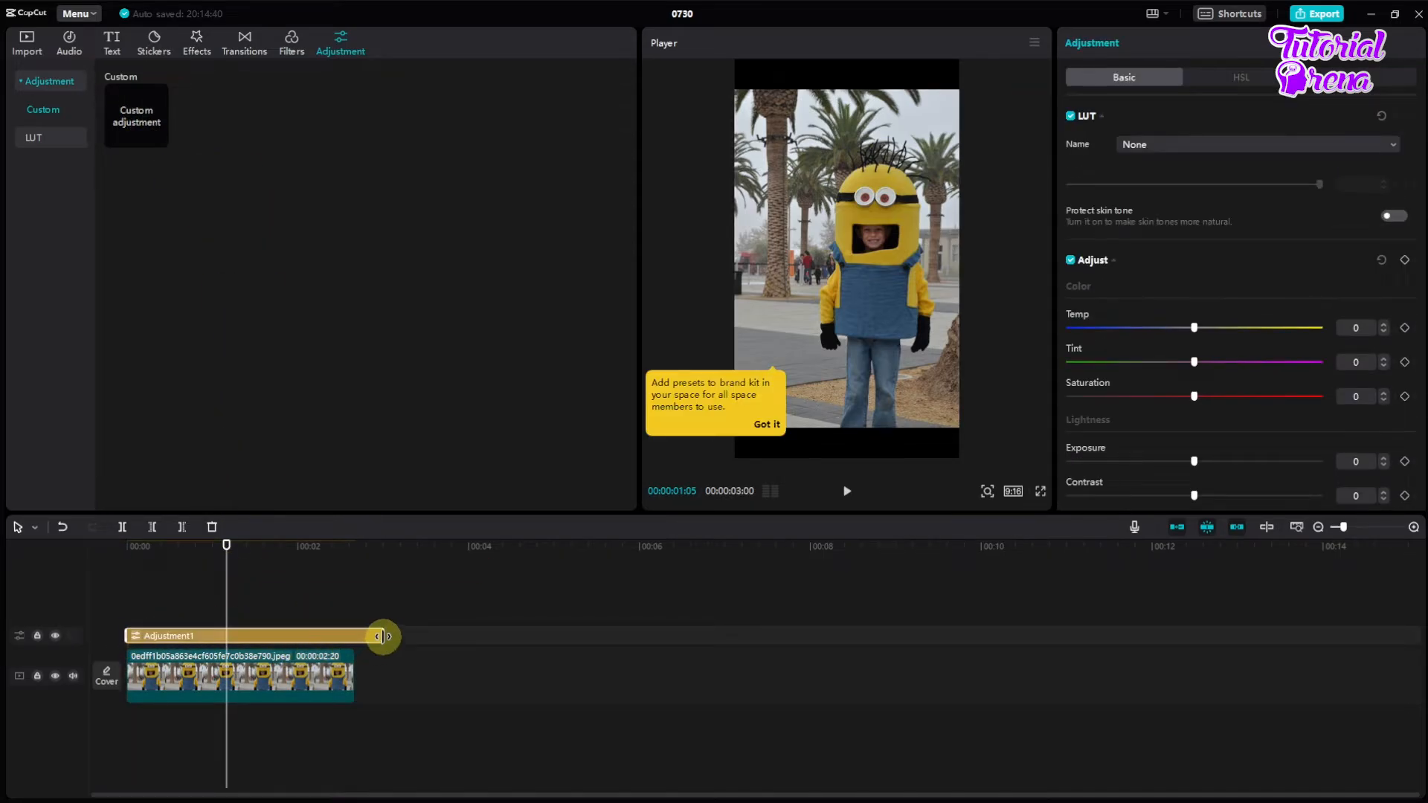
{"action": "left_click_drag", "start_coordinate": [384, 636], "coordinate": [354, 636]}
Step: Examine the LUT choices and the basic adjustment options of the adjustment layer
{"action": "left_click", "coordinate": [303, 673]}
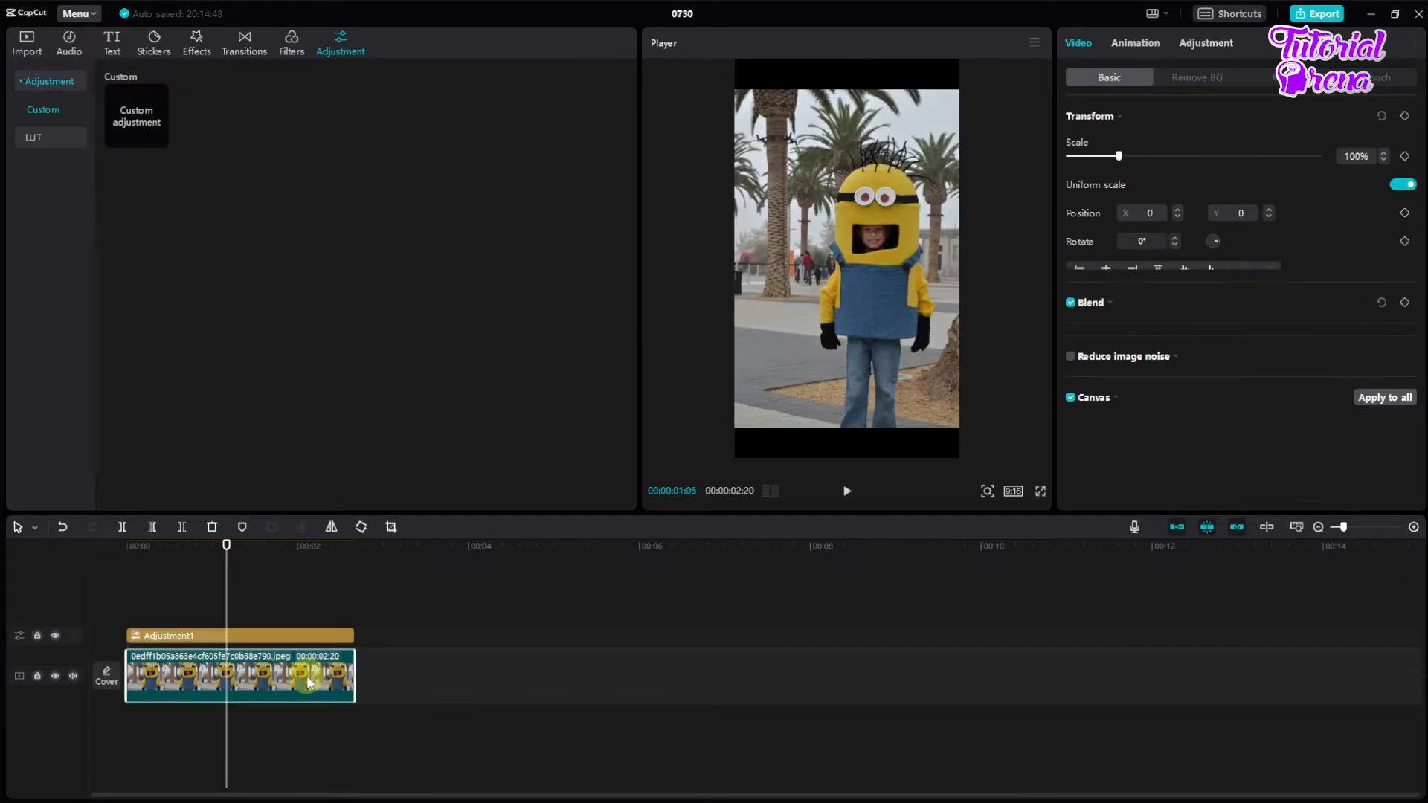
{"action": "left_click", "coordinate": [269, 636]}
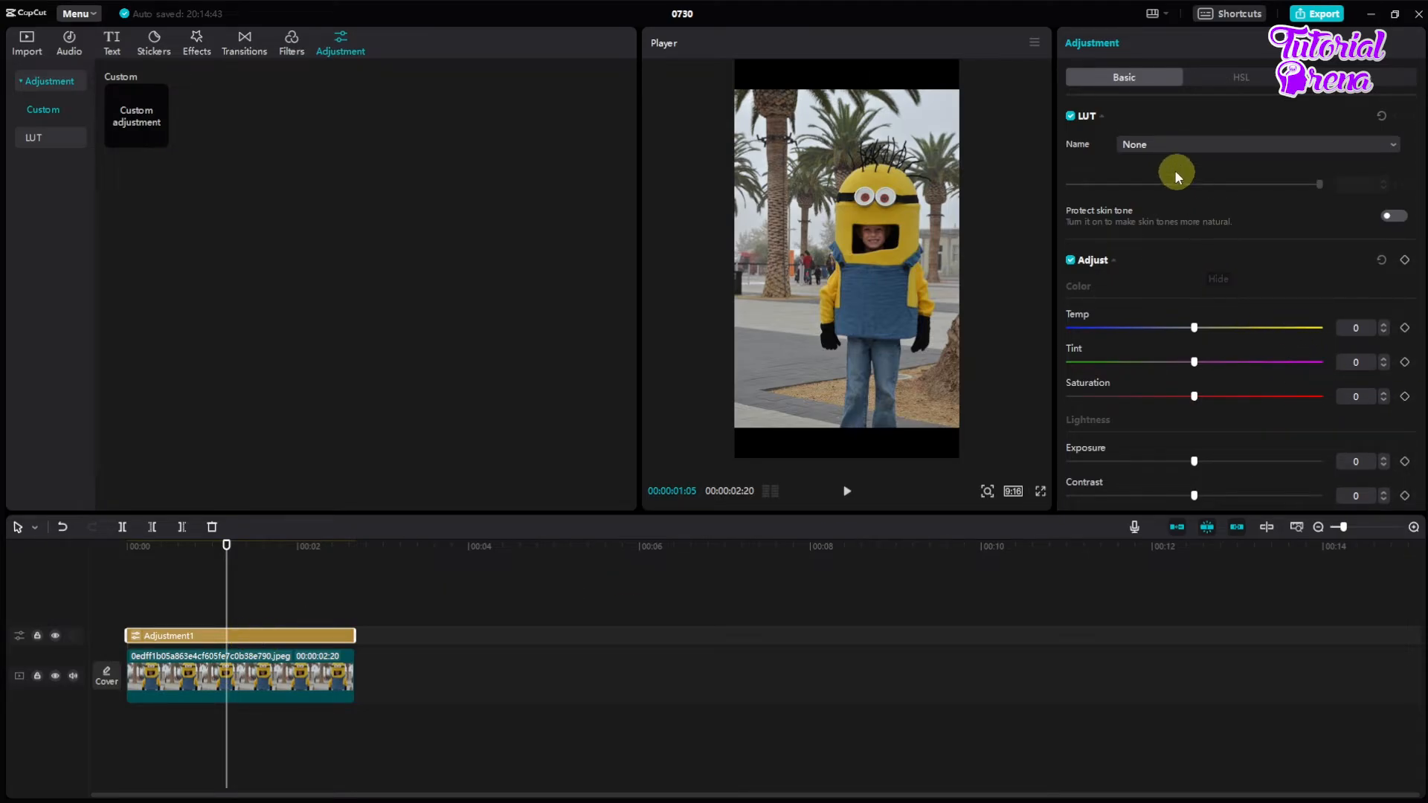
{"action": "left_click", "coordinate": [1167, 148]}
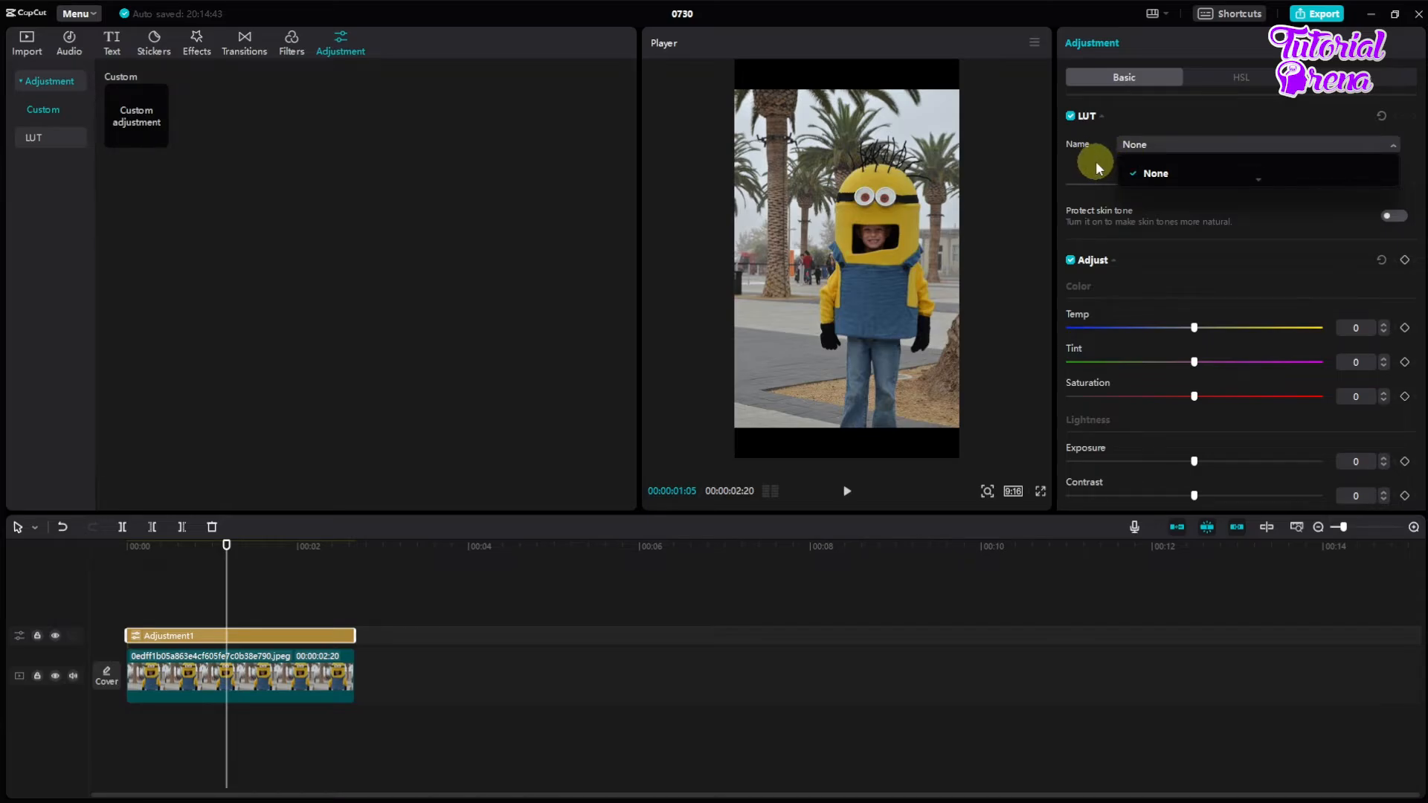
{"action": "left_click", "coordinate": [1203, 145]}
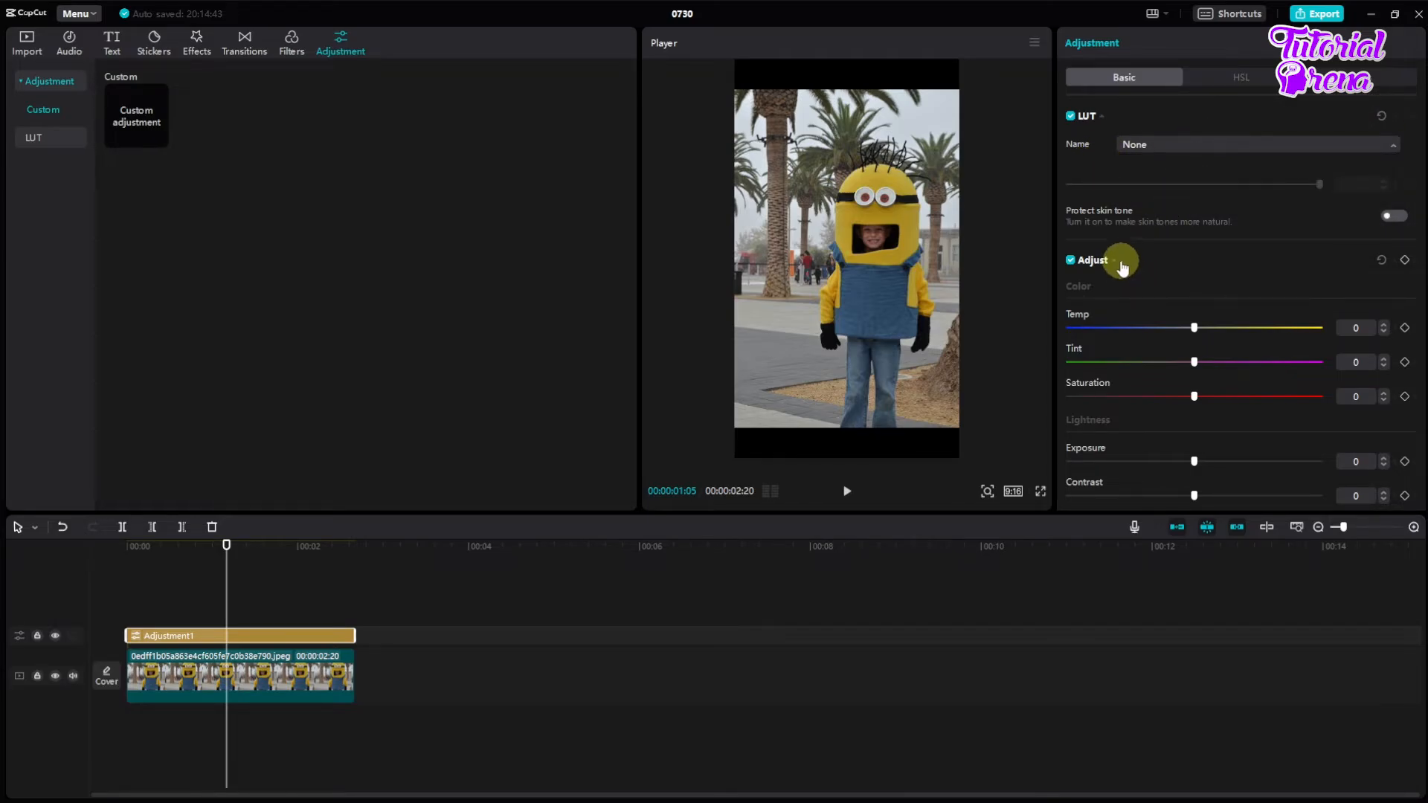
{"action": "scroll", "coordinate": [1139, 217], "scroll_direction": "down", "scroll_amount": 3}
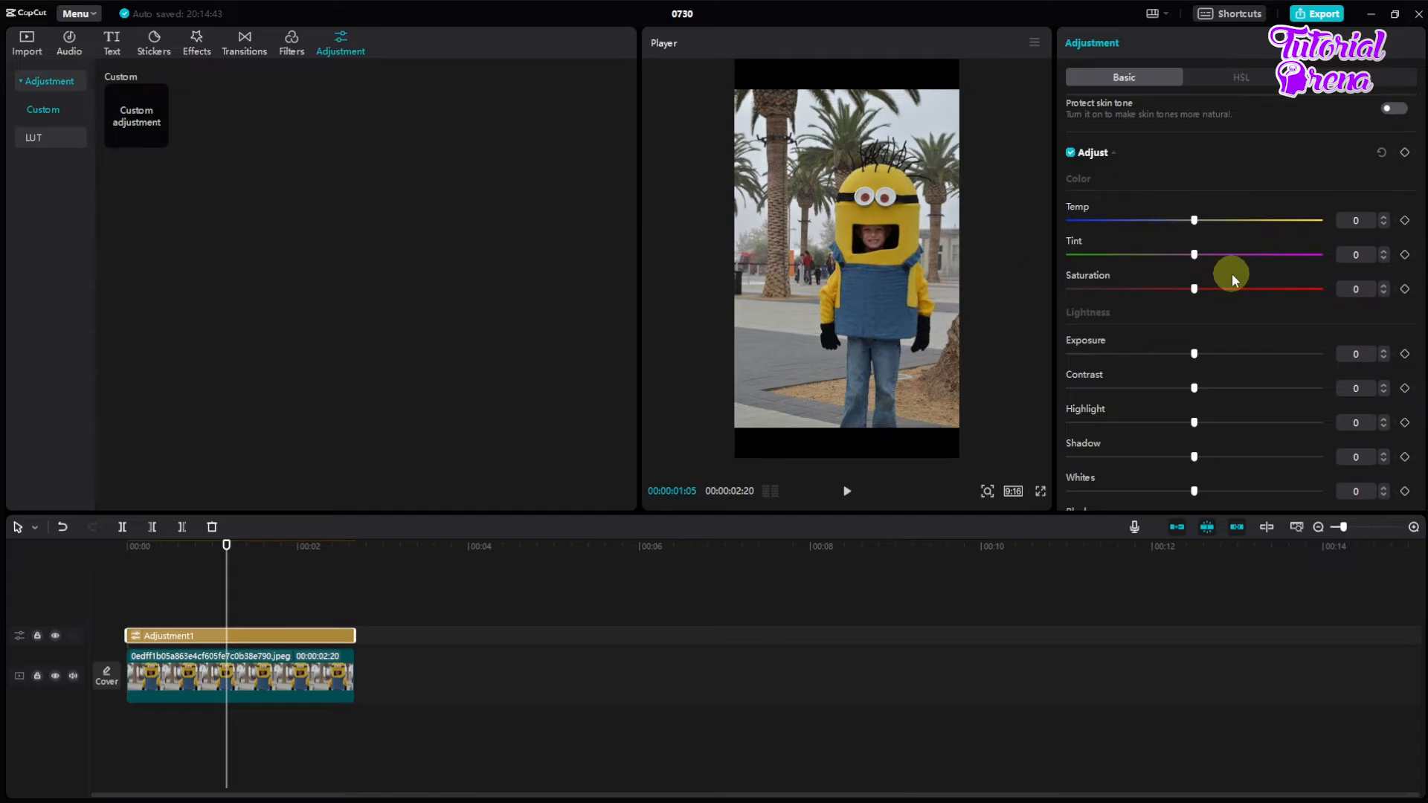
Step: Scale the photo up to 118% so that it fills the 9:16 frame
{"action": "left_click", "coordinate": [816, 304]}
{"action": "left_click_drag", "start_coordinate": [731, 430], "coordinate": [666, 456]}
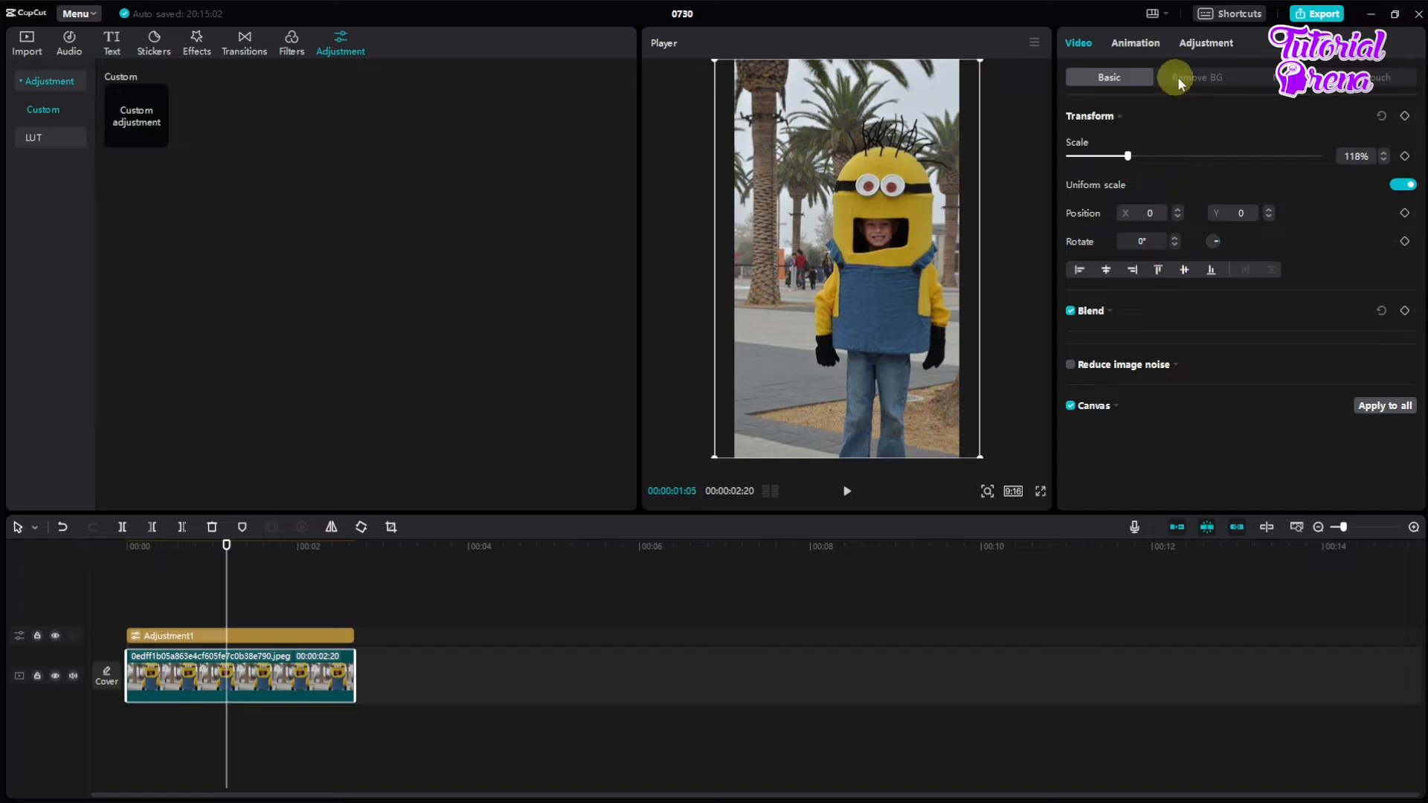
Step: Set the adjustment layer's color temperature to 7
{"action": "left_click", "coordinate": [328, 636]}
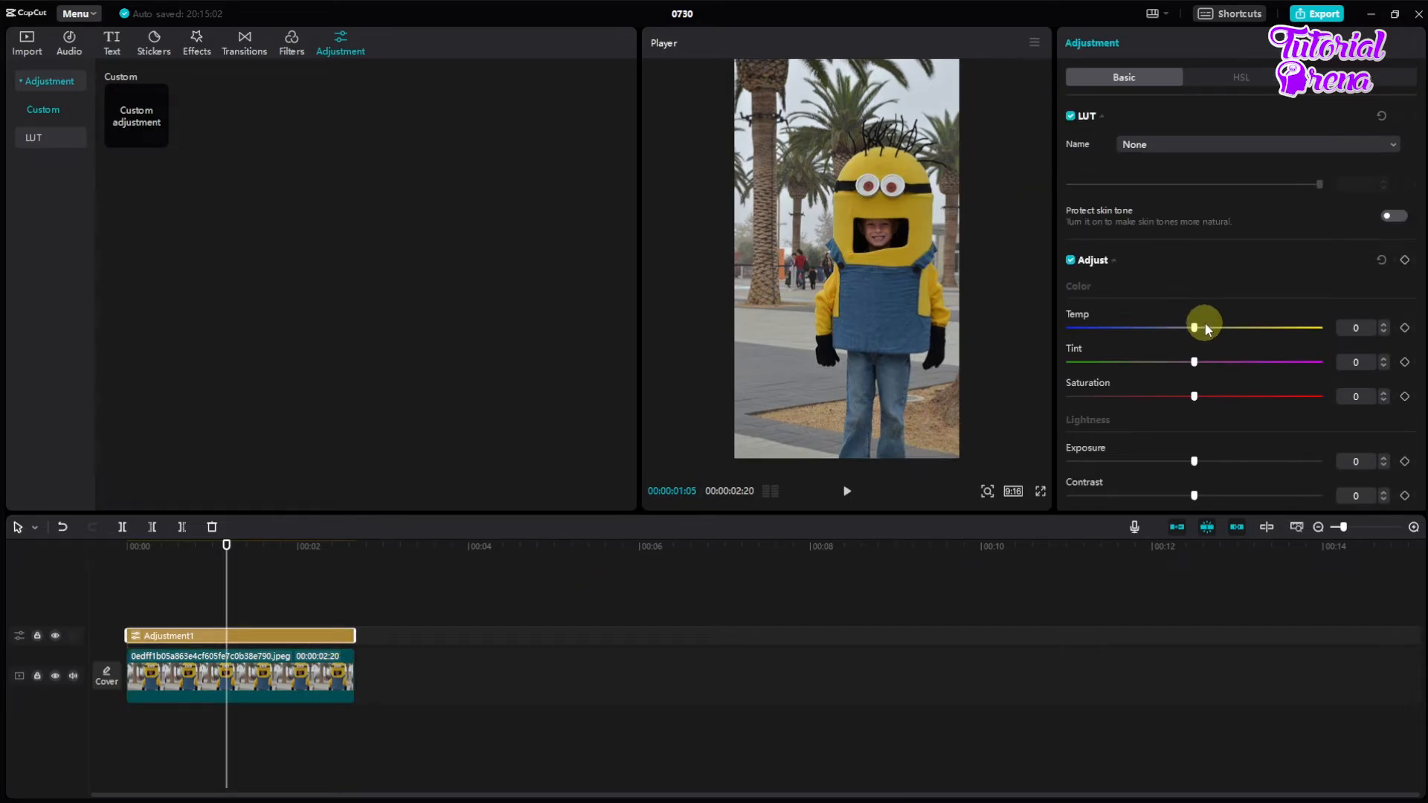
{"action": "scroll", "coordinate": [1202, 322], "scroll_direction": "down", "scroll_amount": 1}
{"action": "left_click_drag", "start_coordinate": [1194, 277], "coordinate": [1207, 279]}
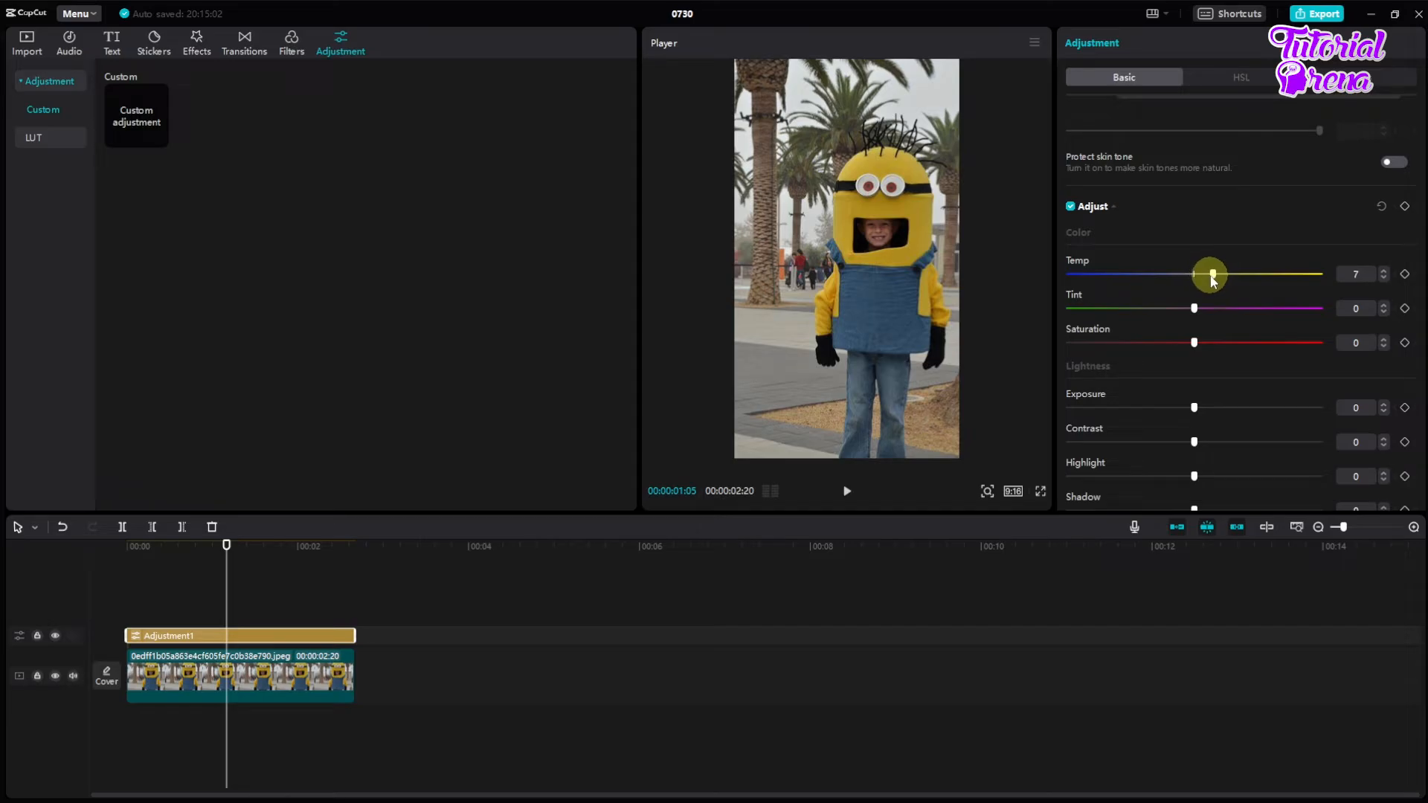
Step: Look through the adjustment layer's lightness and effects settings, its HSL controls and its color curves
{"action": "scroll", "coordinate": [1195, 238], "scroll_direction": "down", "scroll_amount": 2}
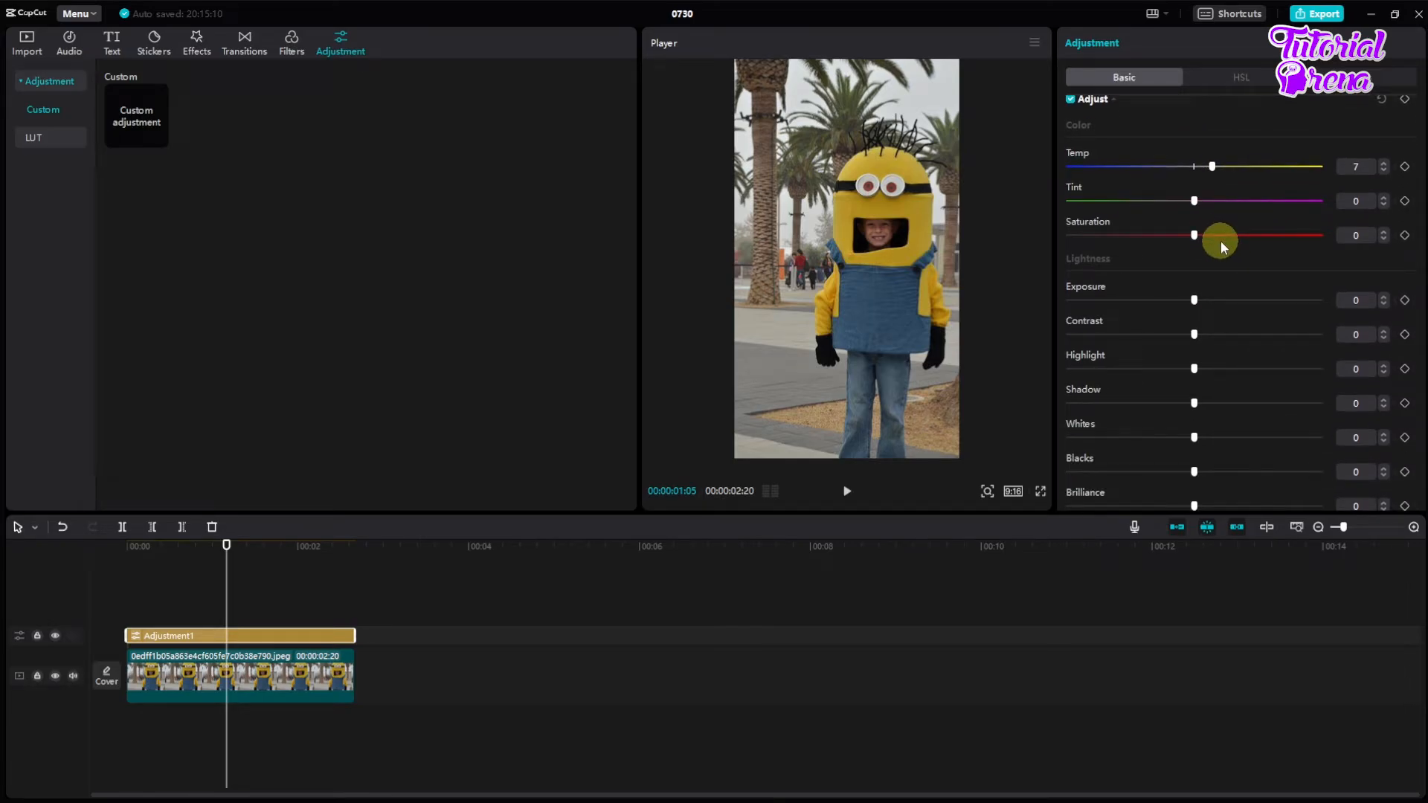
{"action": "scroll", "coordinate": [1195, 304], "scroll_direction": "down", "scroll_amount": 4}
{"action": "scroll", "coordinate": [1195, 305], "scroll_direction": "up", "scroll_amount": 1}
{"action": "scroll", "coordinate": [1196, 305], "scroll_direction": "down", "scroll_amount": 1}
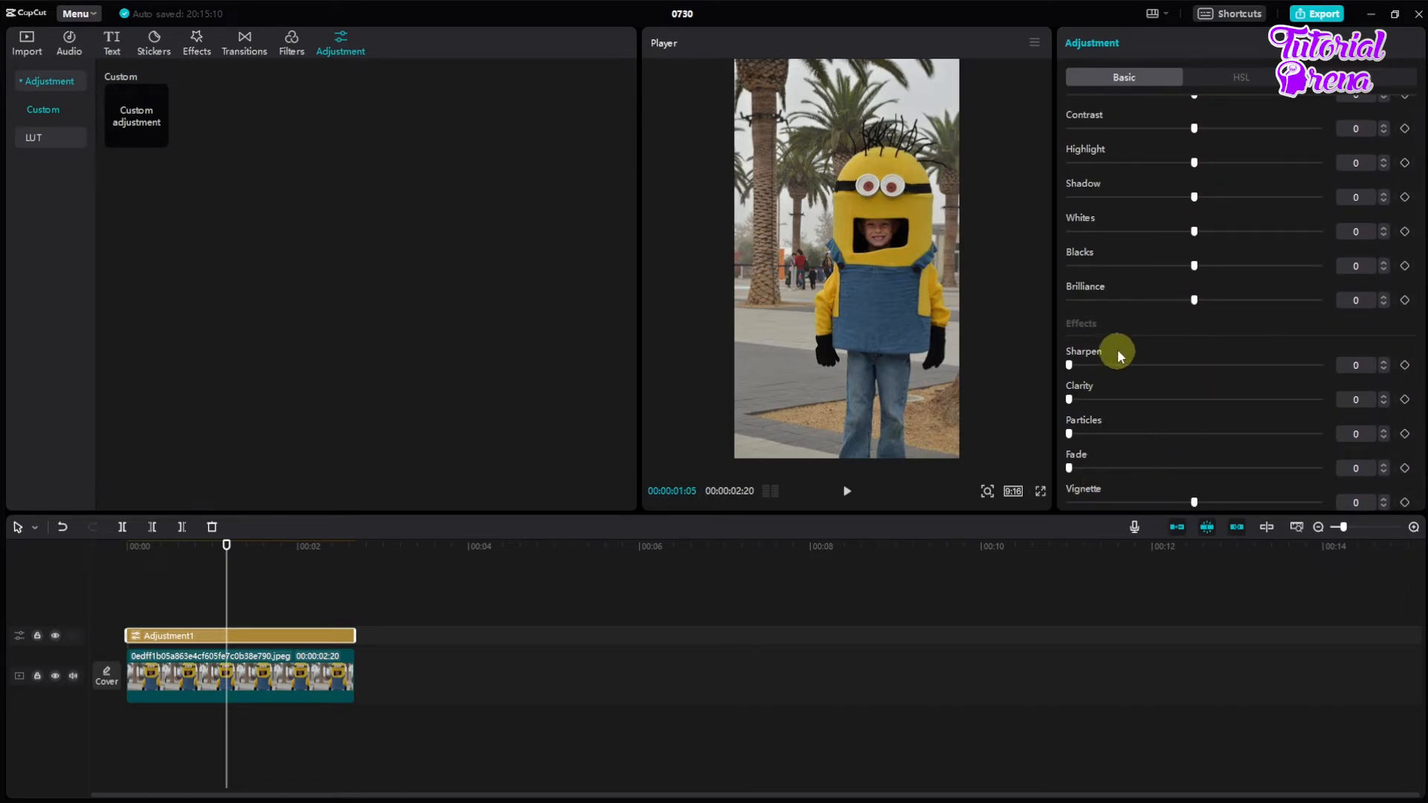
{"action": "scroll", "coordinate": [1117, 350], "scroll_direction": "up", "scroll_amount": 7}
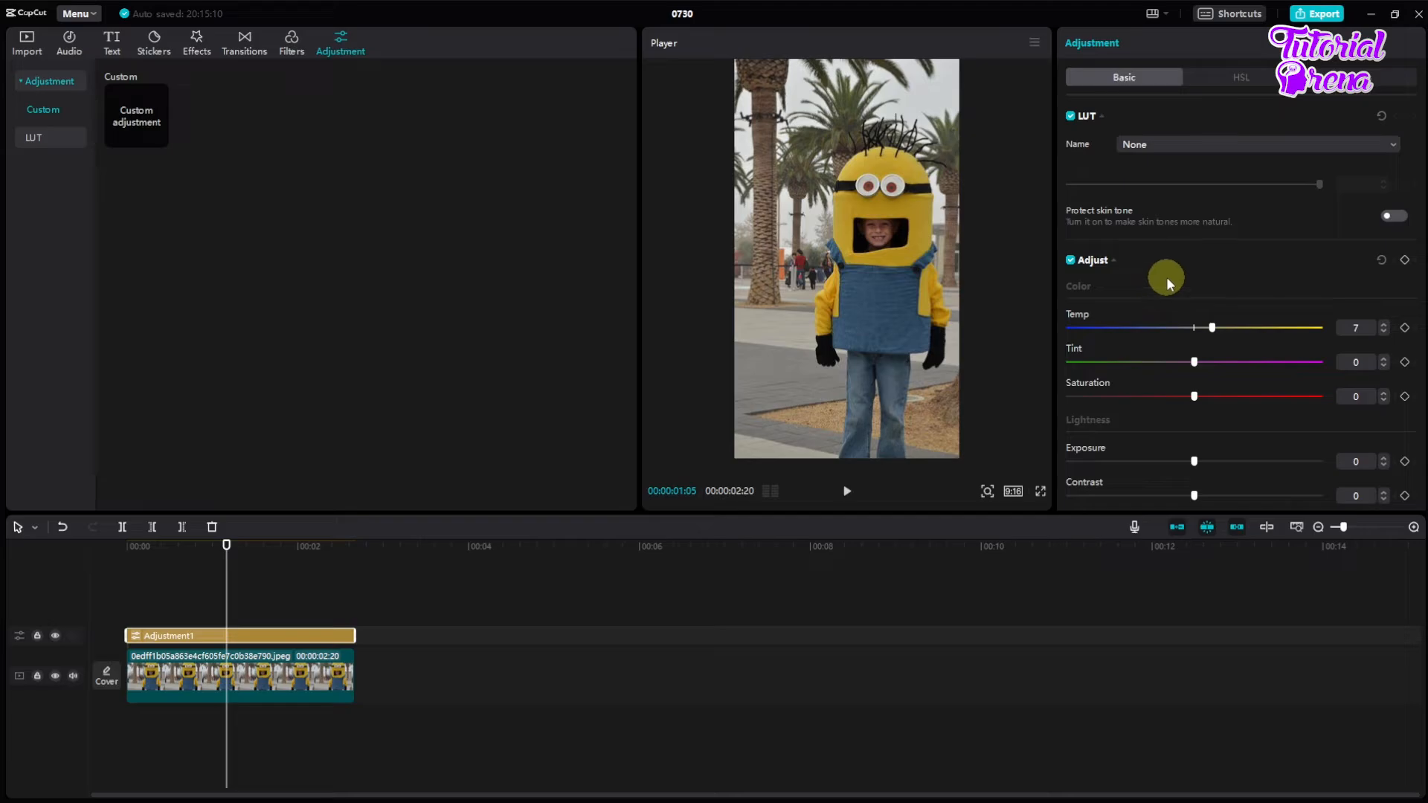
{"action": "left_click", "coordinate": [1227, 76]}
{"action": "left_click", "coordinate": [1349, 74]}
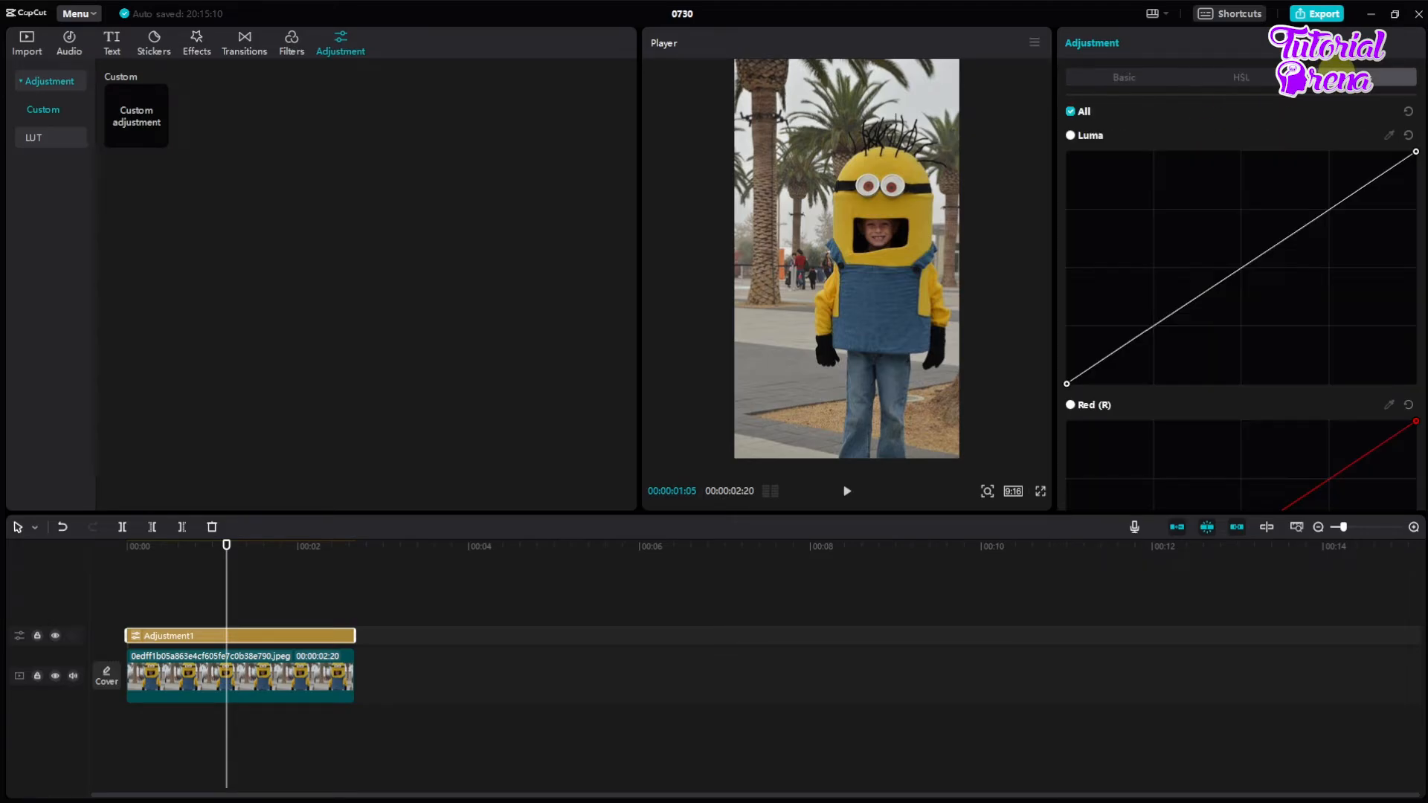
Step: Adjust the saturation and lightness of the red range in the adjustment layer's HSL controls
{"action": "left_click", "coordinate": [1245, 78]}
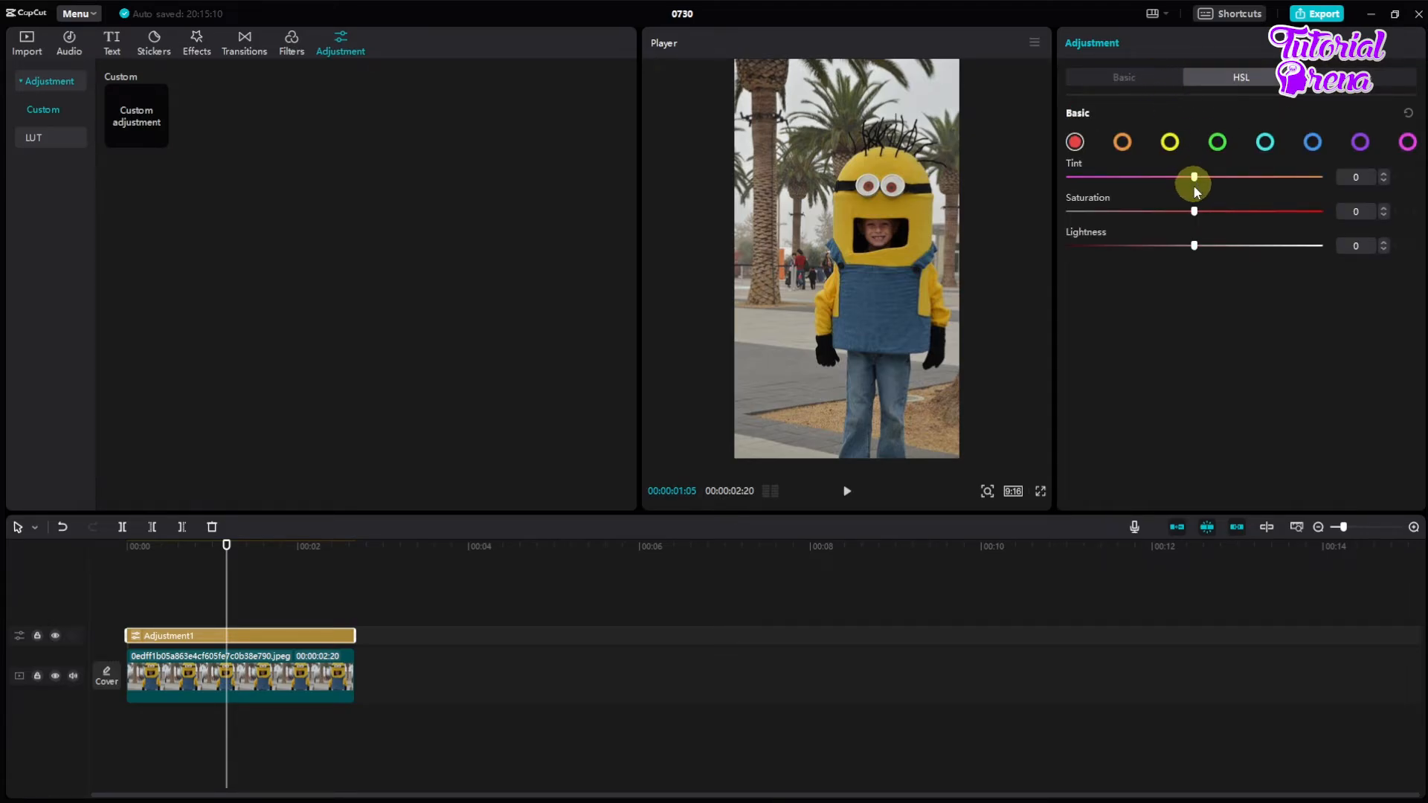
{"action": "left_click_drag", "start_coordinate": [1208, 214], "coordinate": [1231, 218]}
{"action": "left_click_drag", "start_coordinate": [1225, 247], "coordinate": [1222, 246]}
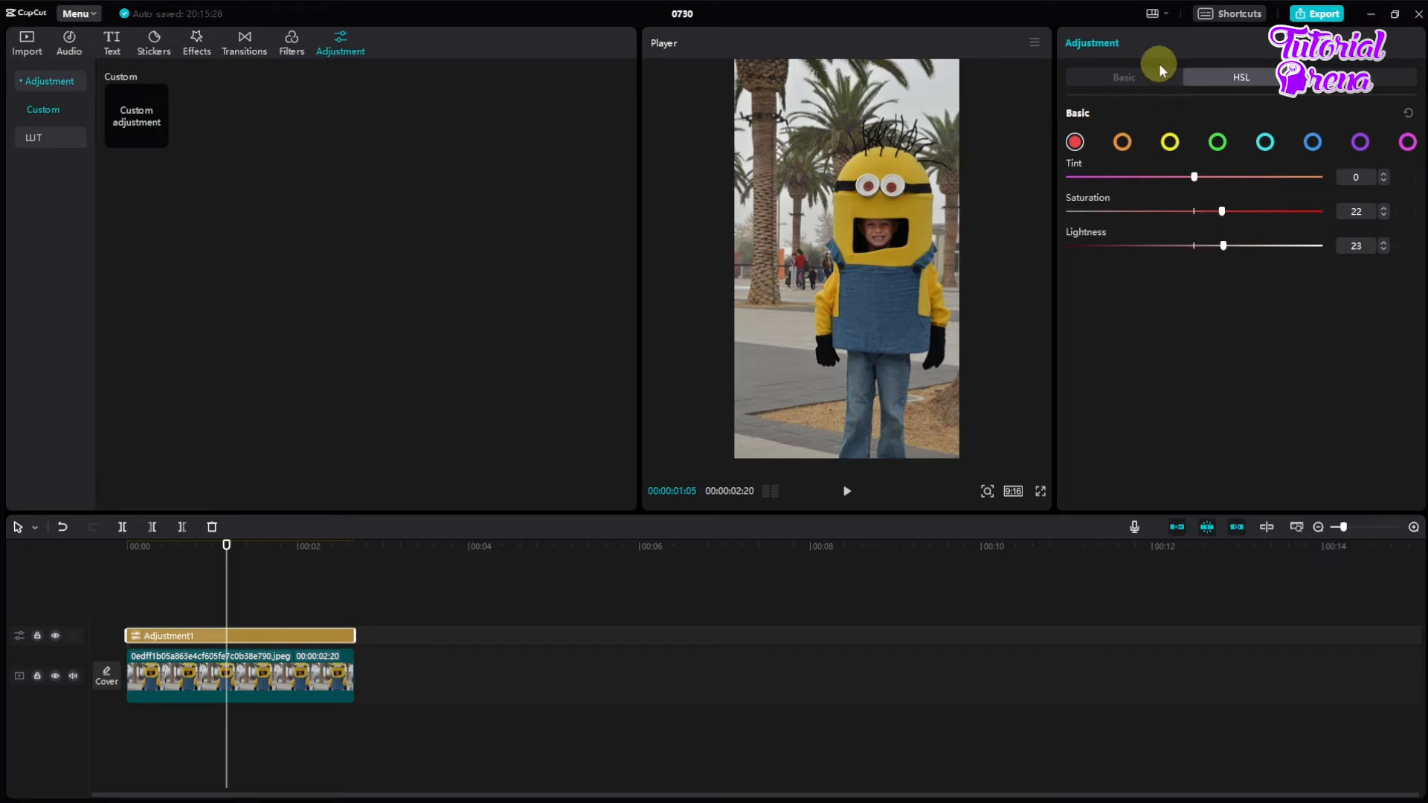
Step: Set the adjustment layer's exposure to 14, contrast to 5 and shadow to -13 in its basic settings
{"action": "left_click", "coordinate": [1115, 78]}
{"action": "scroll", "coordinate": [1136, 280], "scroll_direction": "down", "scroll_amount": 5}
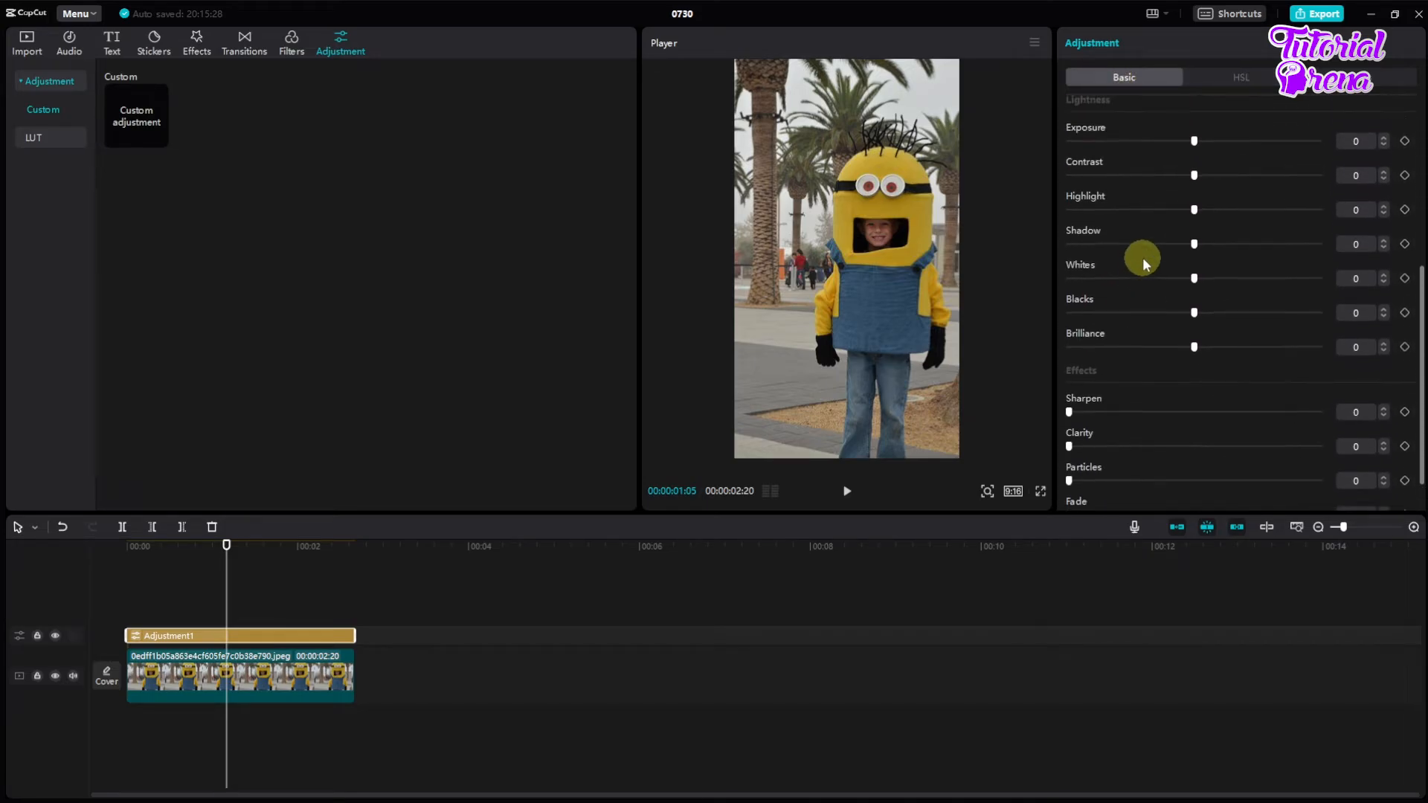
{"action": "scroll", "coordinate": [1208, 333], "scroll_direction": "up", "scroll_amount": 4}
{"action": "scroll", "coordinate": [1203, 336], "scroll_direction": "down", "scroll_amount": 1}
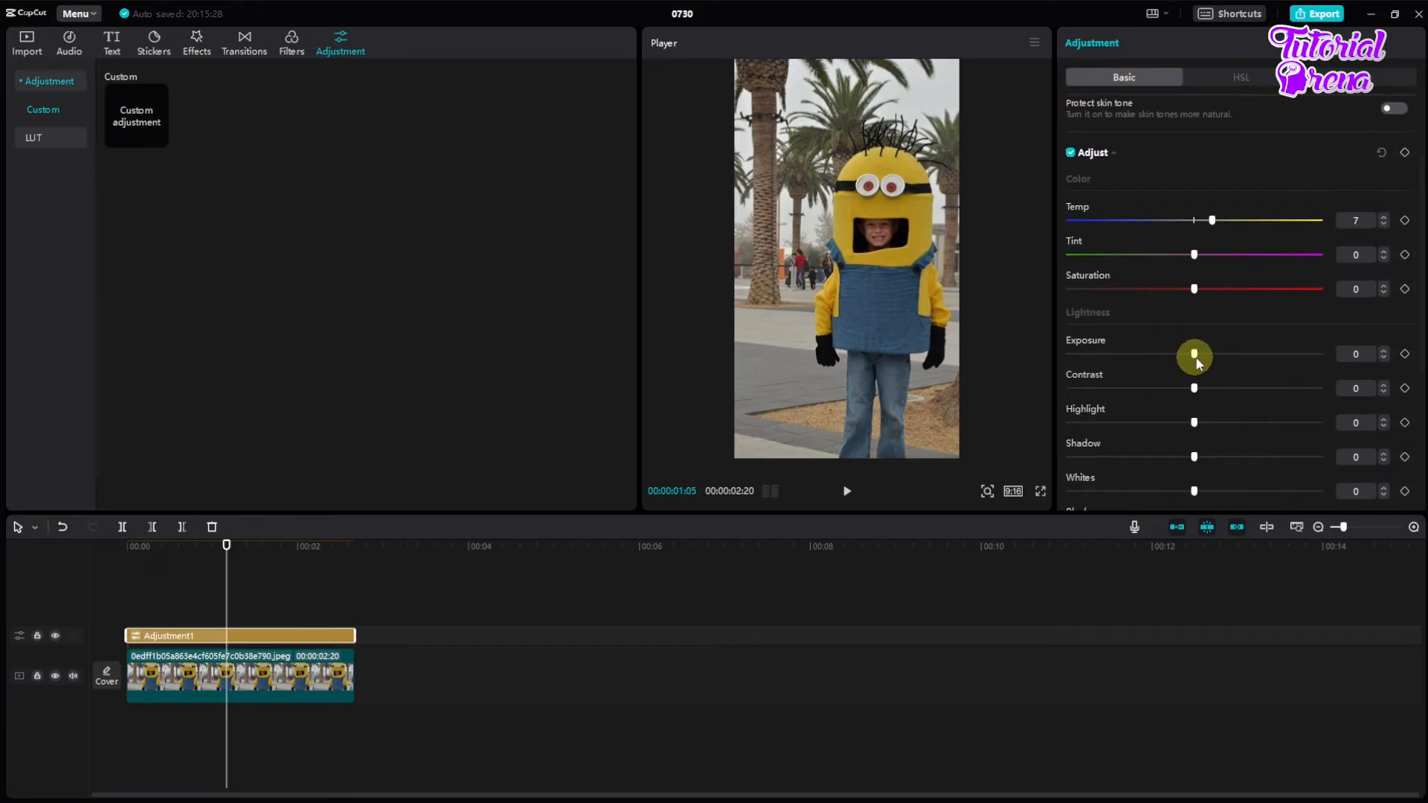
{"action": "left_click_drag", "start_coordinate": [1197, 362], "coordinate": [1223, 359]}
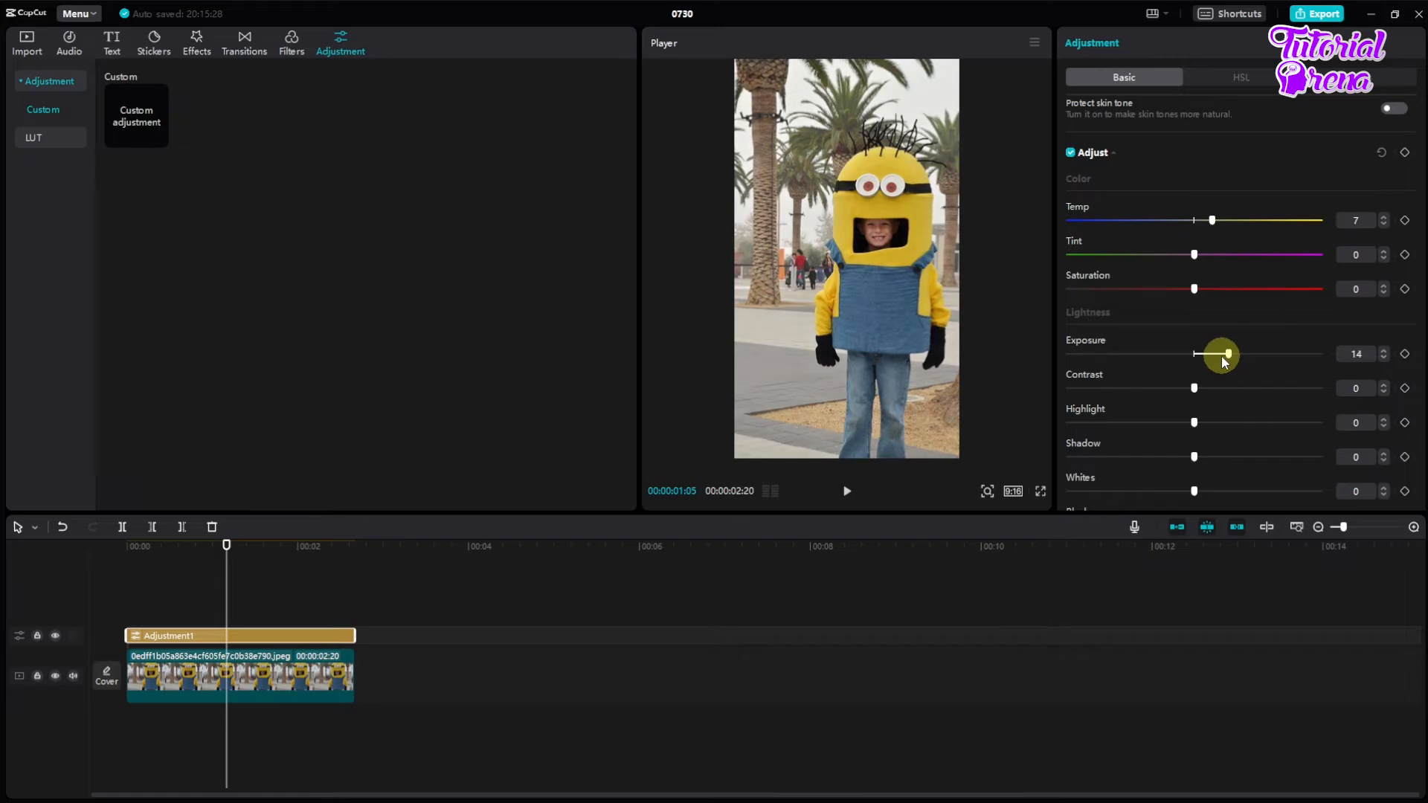
{"action": "left_click", "coordinate": [1195, 388]}
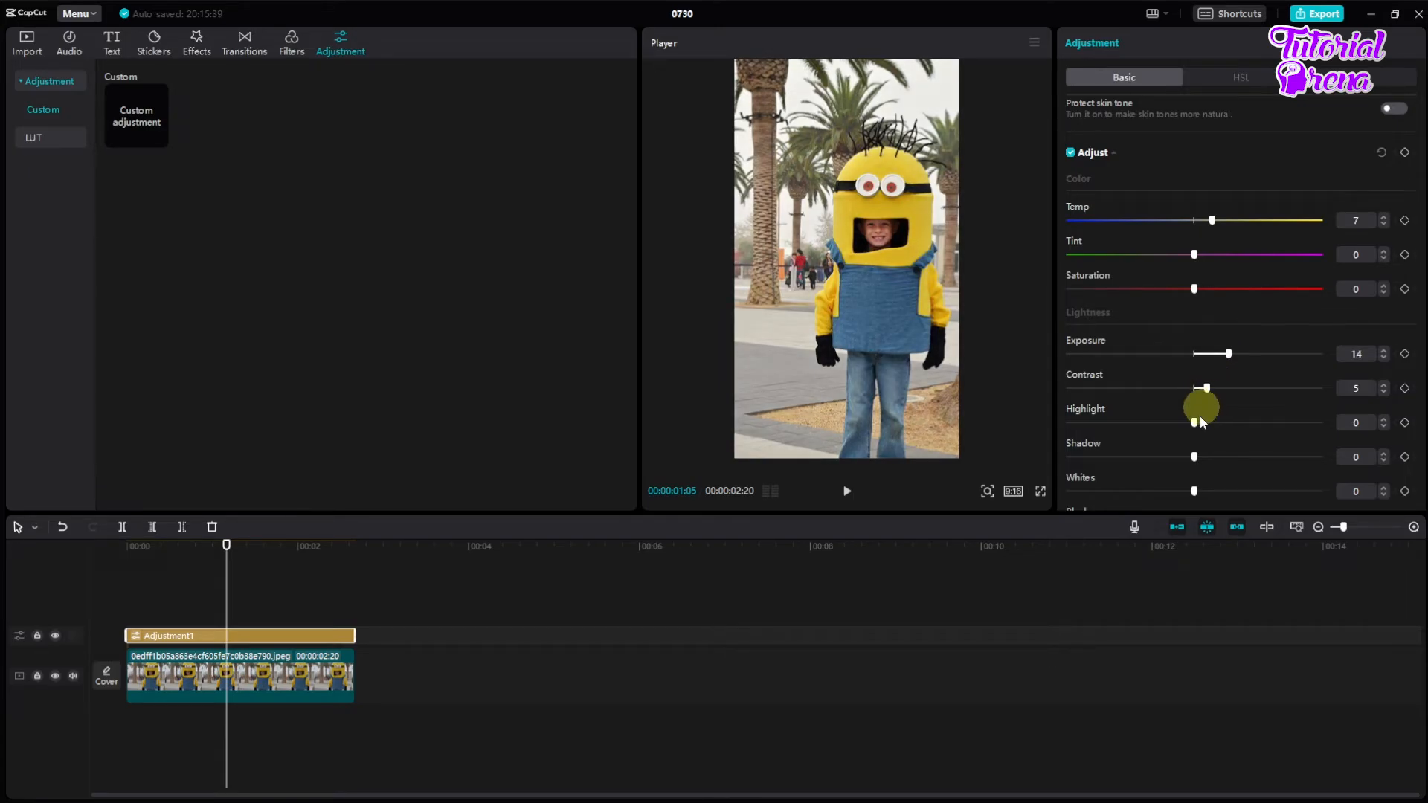
{"action": "left_click_drag", "start_coordinate": [1175, 467], "coordinate": [1157, 469]}
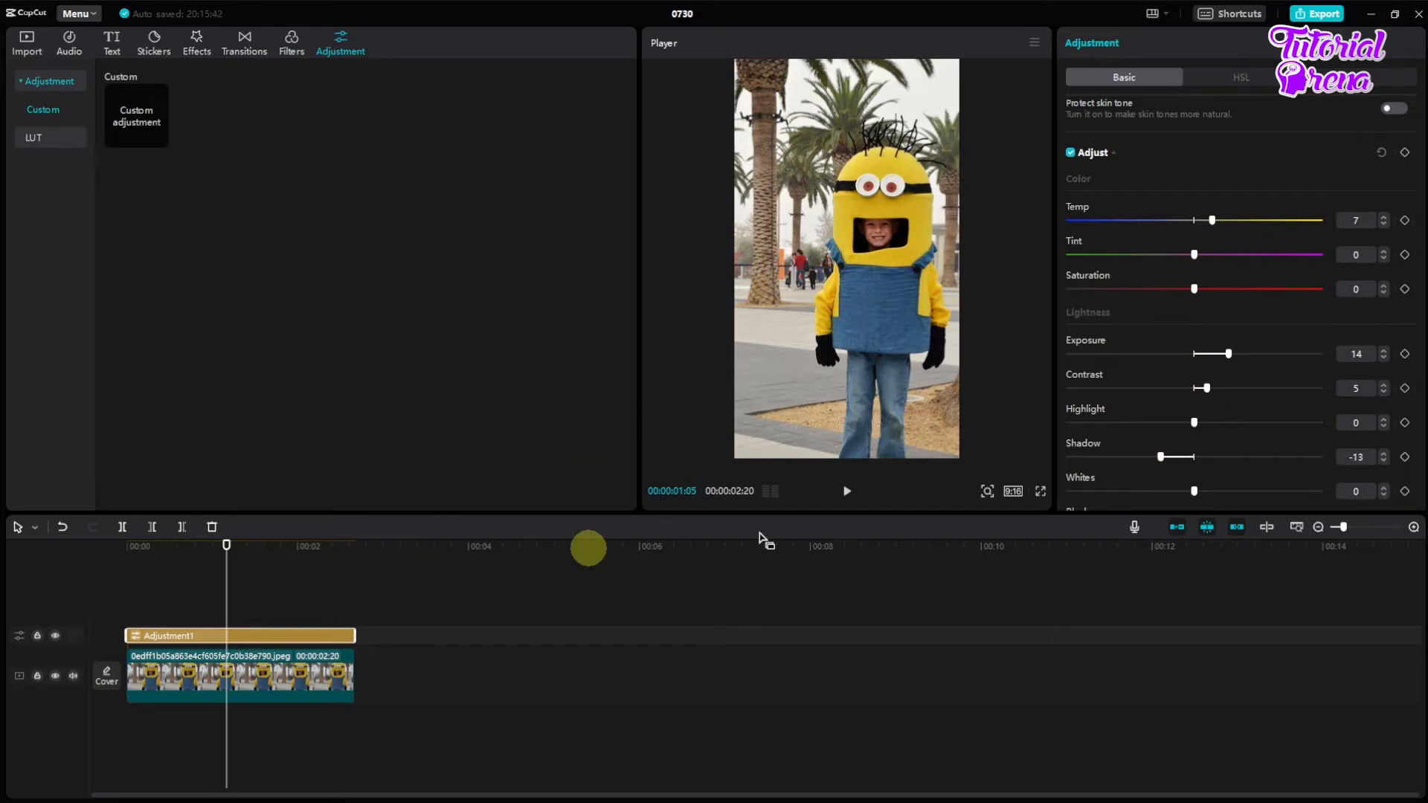
Step: Group the adjustment layer and the photo clip together on the timeline
{"action": "left_click", "coordinate": [337, 610]}
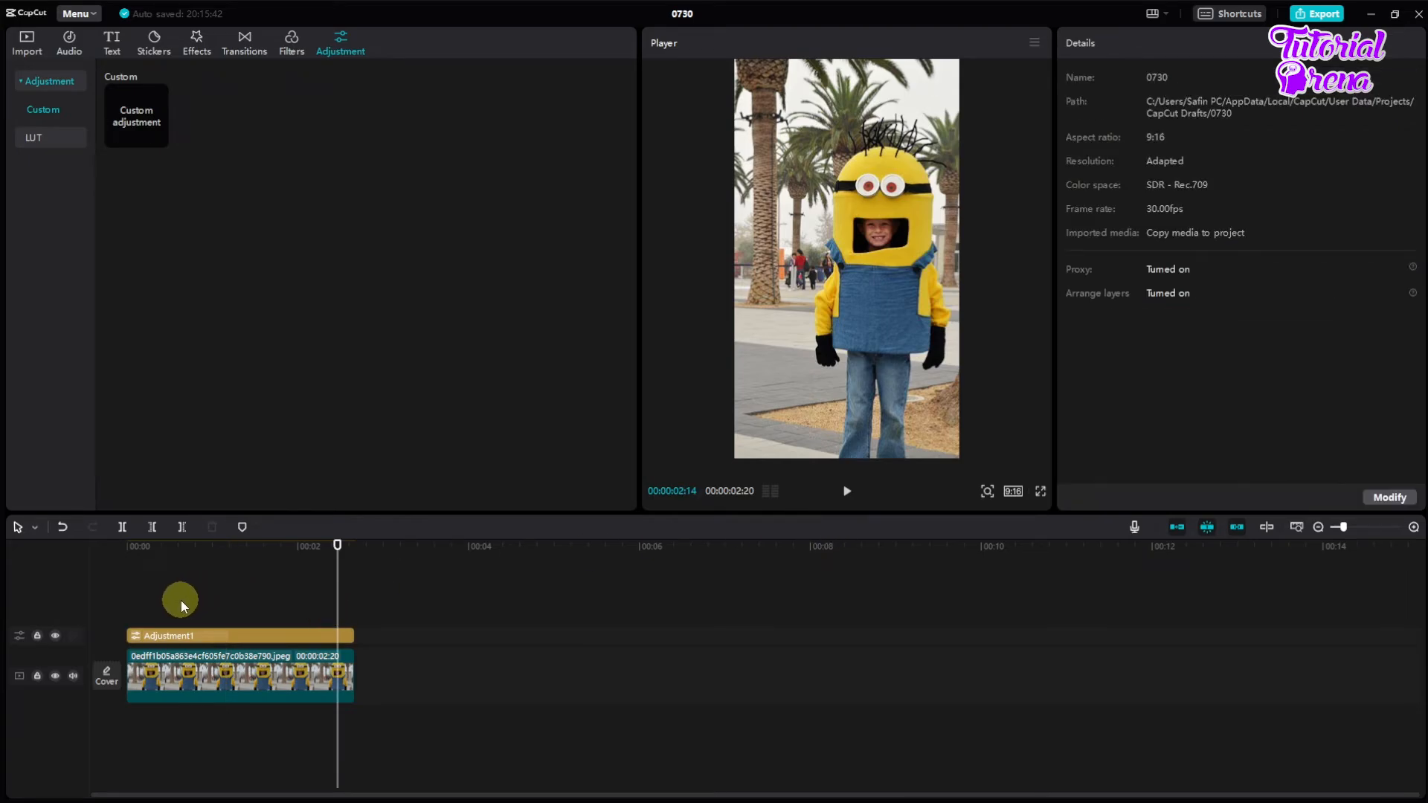
{"action": "left_click_drag", "start_coordinate": [180, 610], "coordinate": [260, 699]}
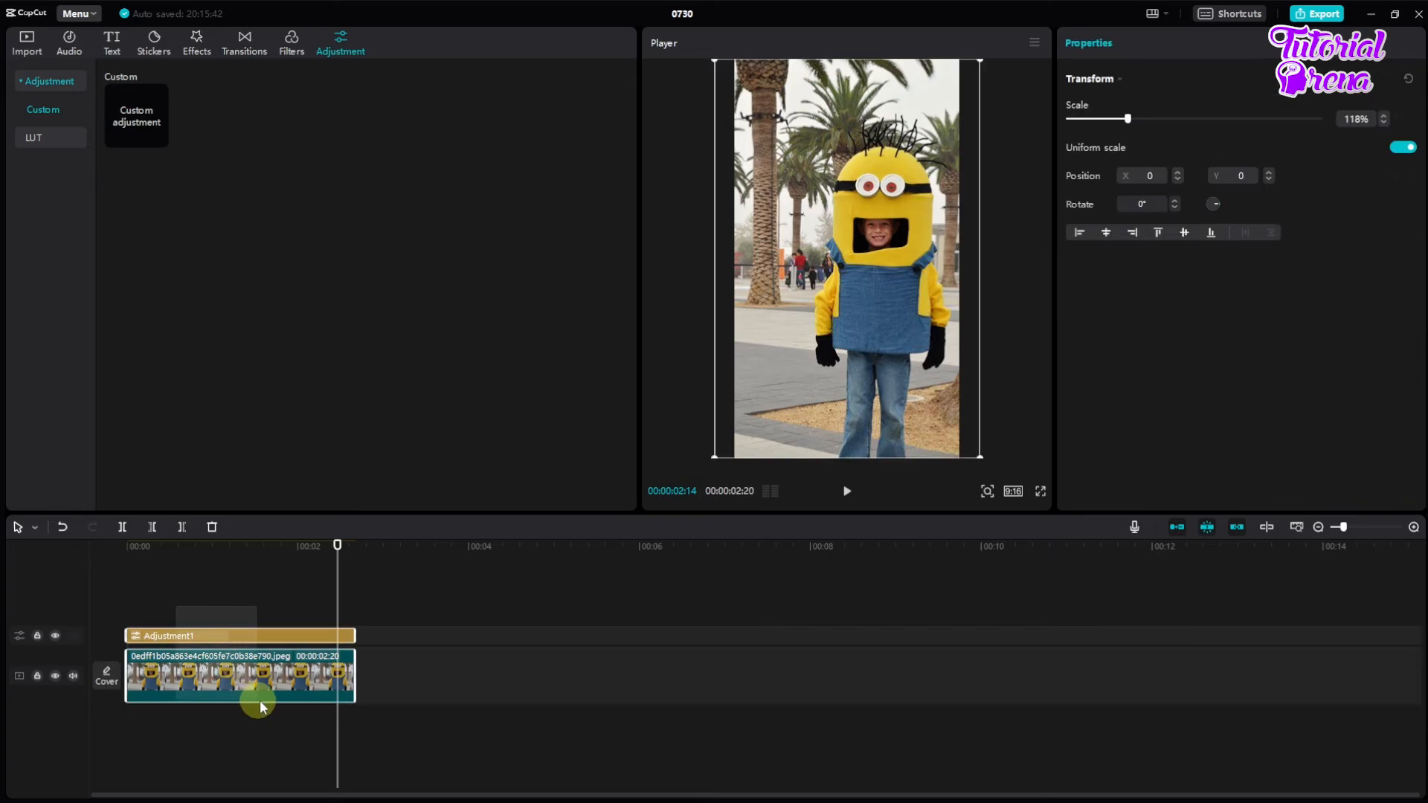
{"action": "right_click", "coordinate": [257, 685]}
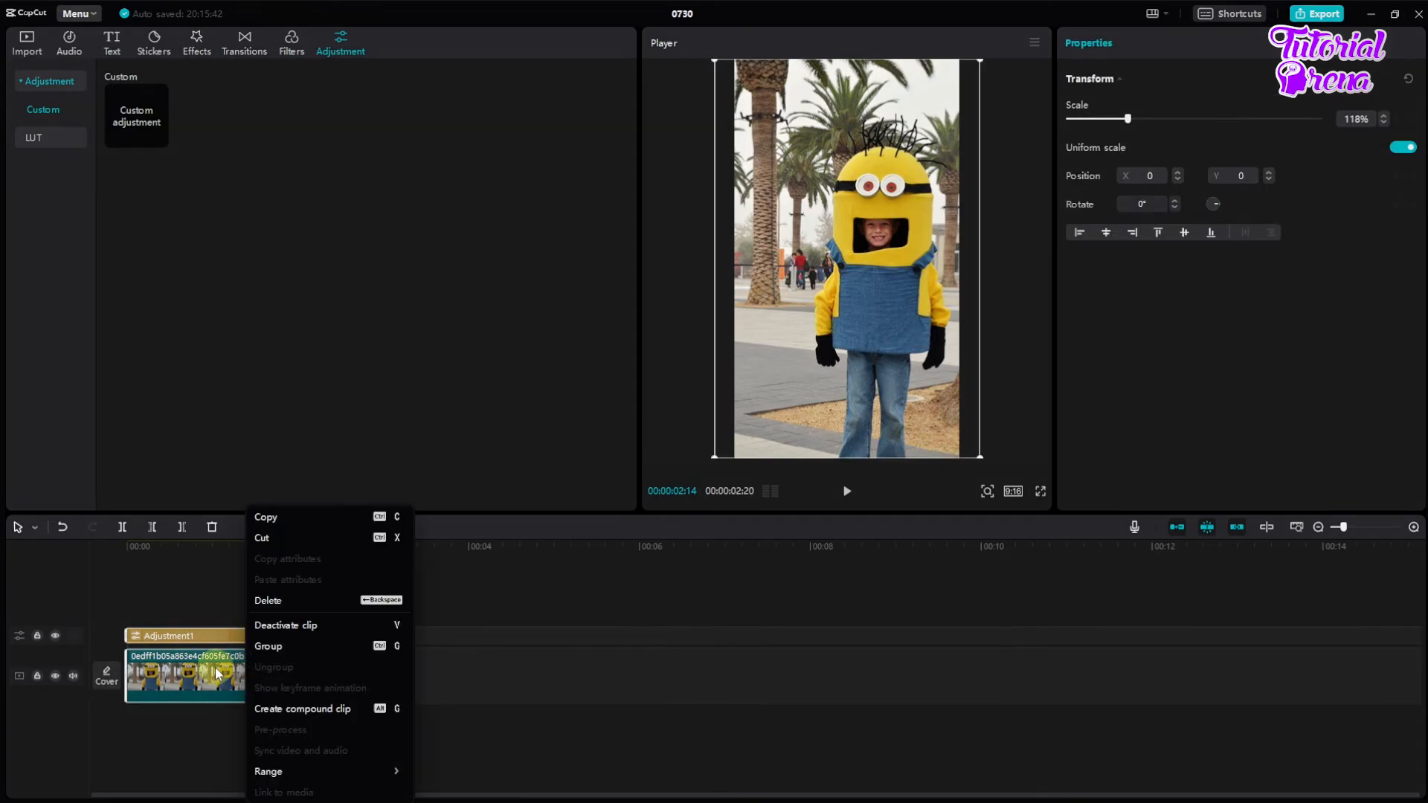
{"action": "left_click", "coordinate": [270, 647]}
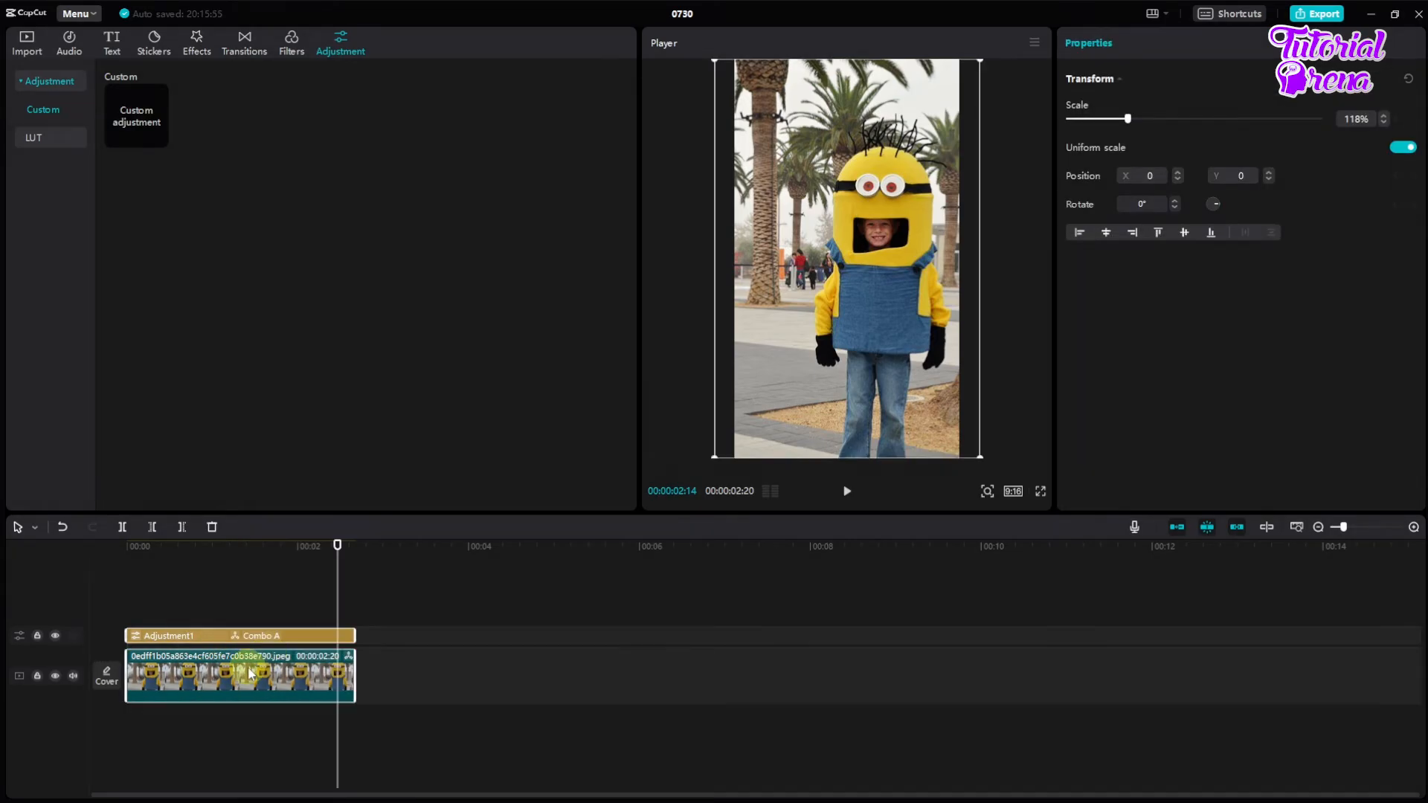
{"action": "left_click", "coordinate": [214, 561]}
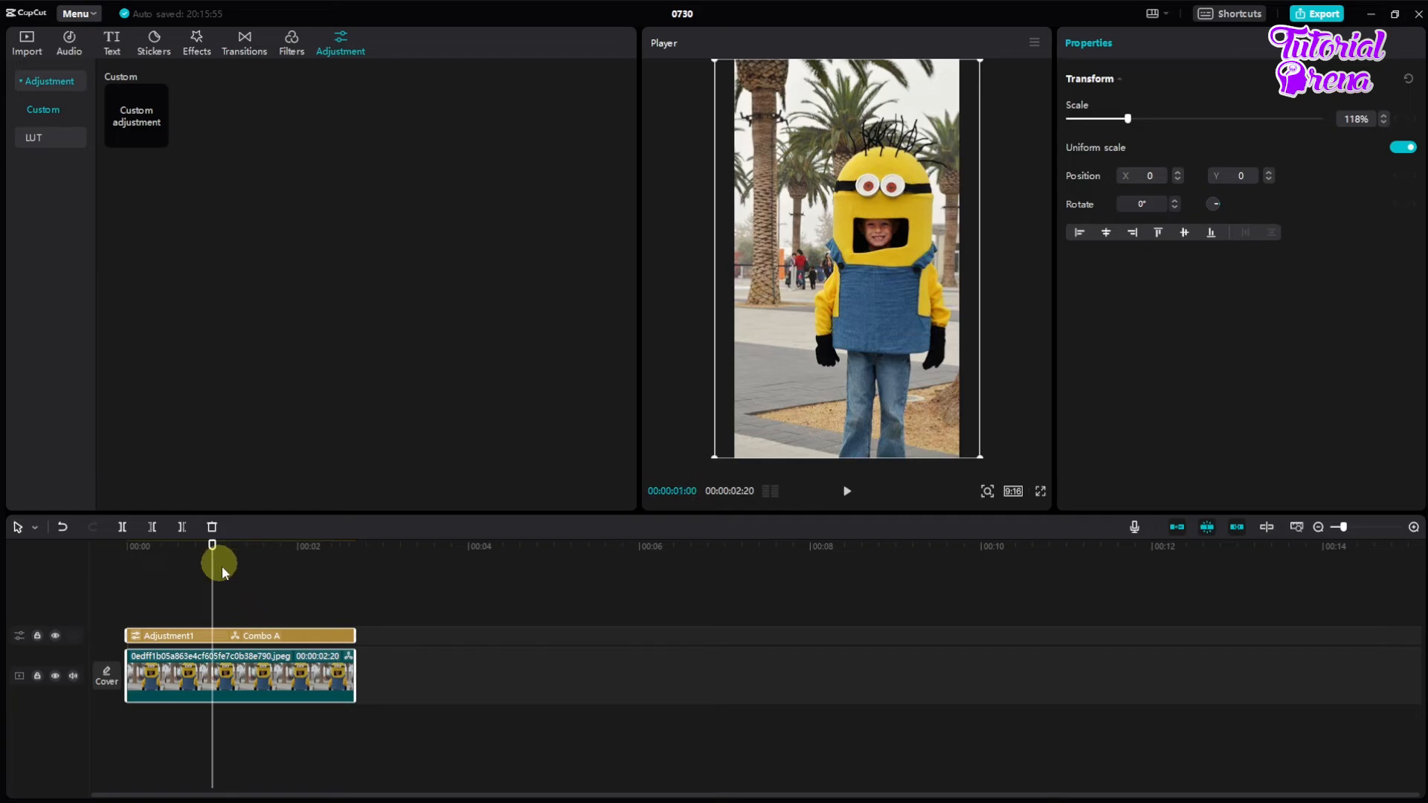
{"action": "left_click", "coordinate": [262, 667]}
{"action": "left_click_drag", "start_coordinate": [266, 679], "coordinate": [269, 673]}
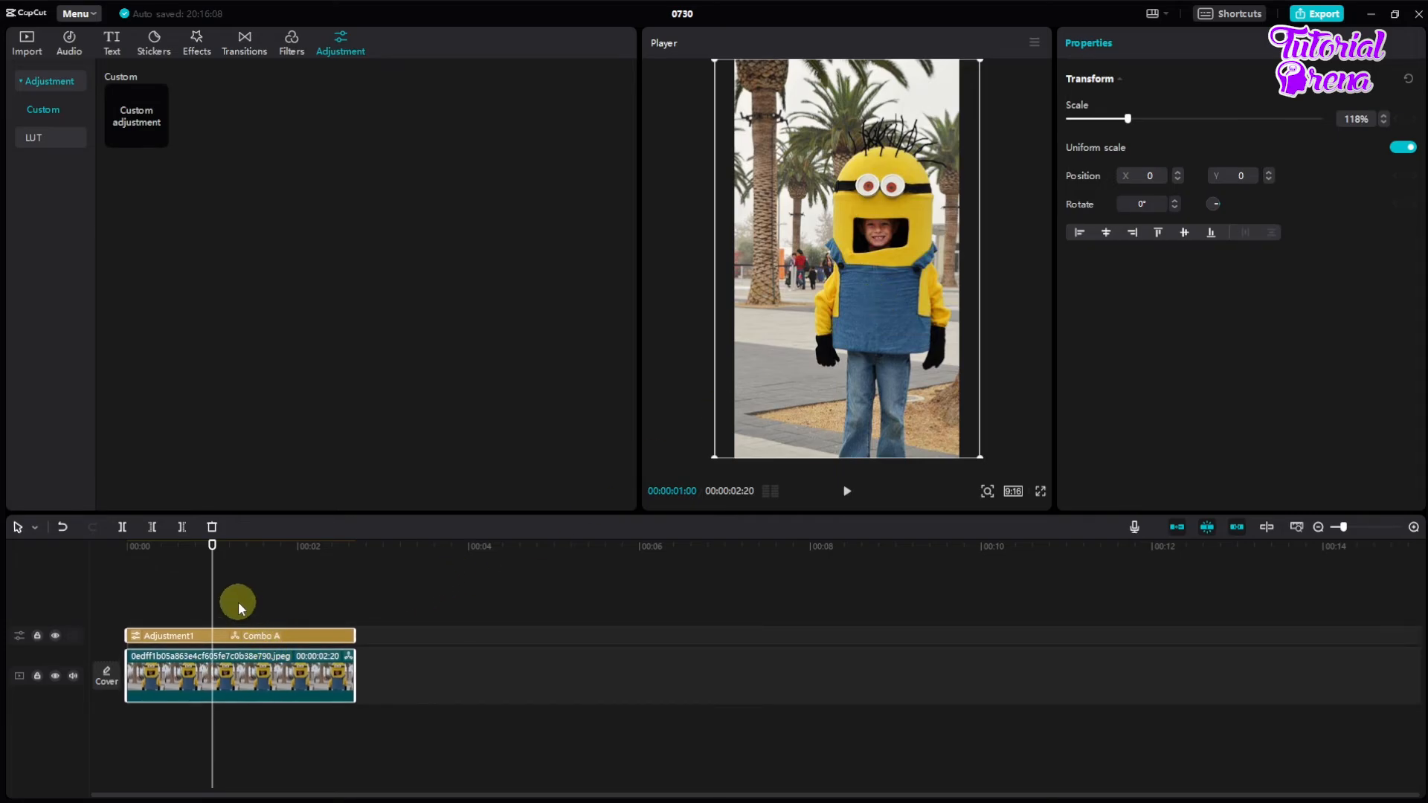
{"action": "left_click", "coordinate": [239, 607]}
{"action": "left_click", "coordinate": [265, 664]}
{"action": "right_click", "coordinate": [265, 664]}
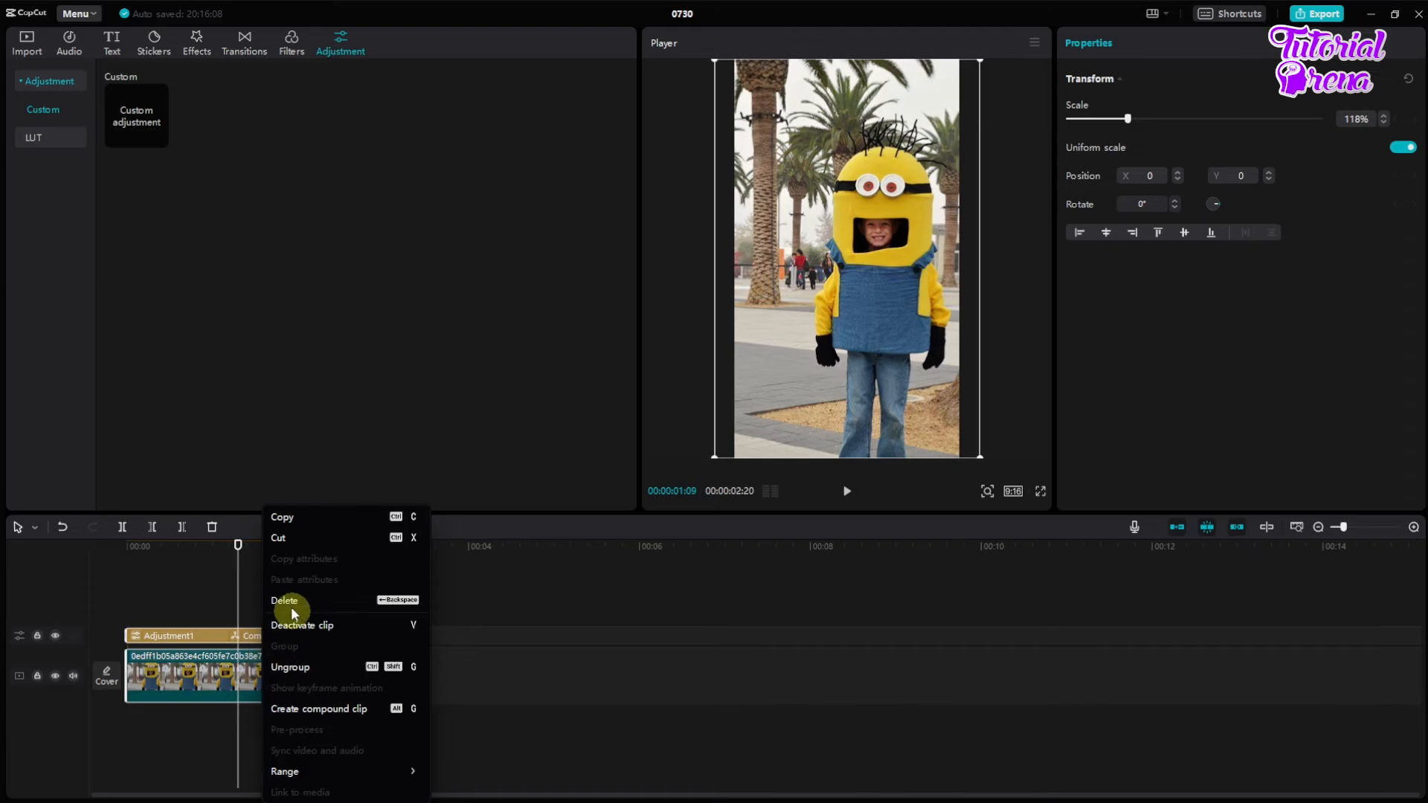
{"action": "left_click", "coordinate": [261, 611]}
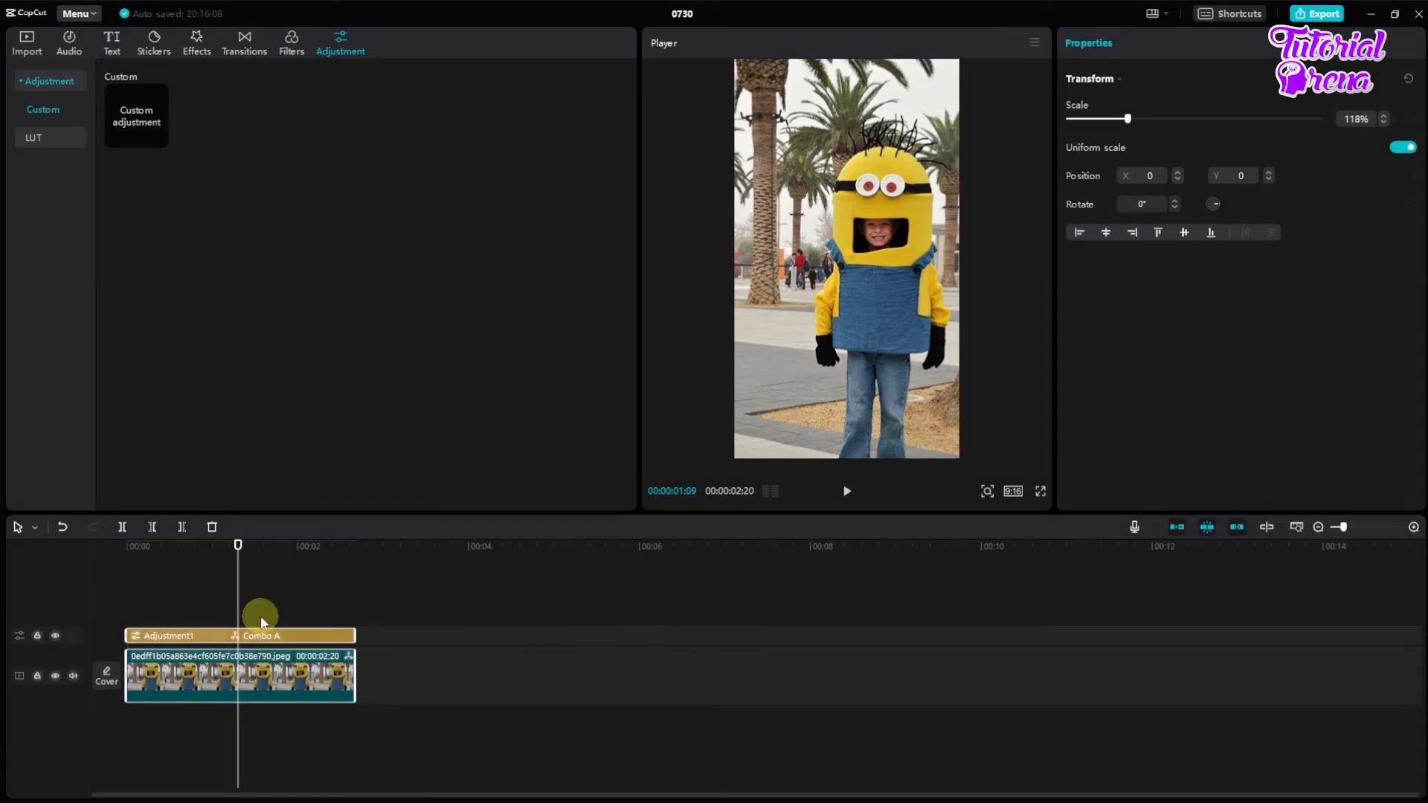
Step: Scale the grouped photo clip down to 71% in the preview and ungroup it from the adjustment layer
{"action": "left_click", "coordinate": [266, 662]}
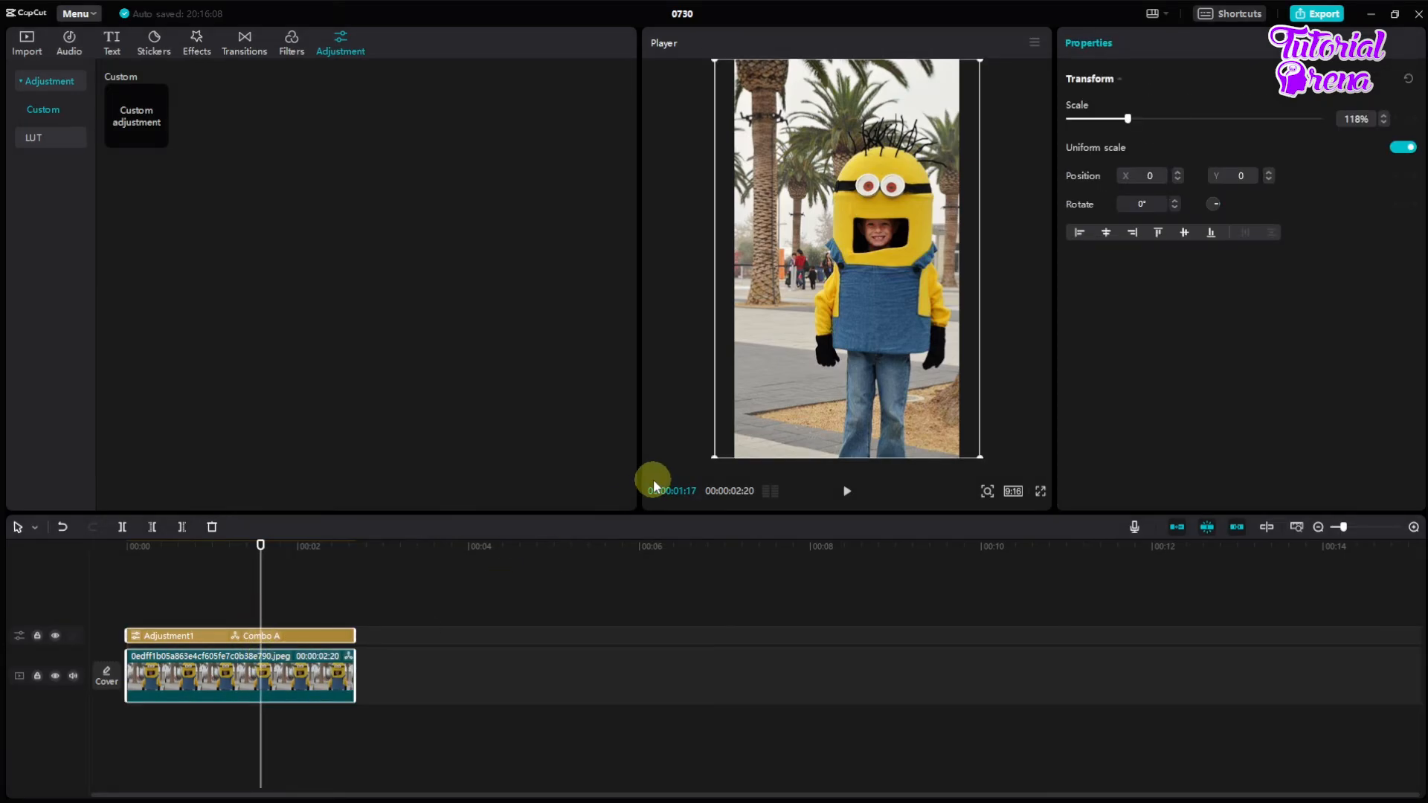
{"action": "left_click_drag", "start_coordinate": [719, 454], "coordinate": [791, 367]}
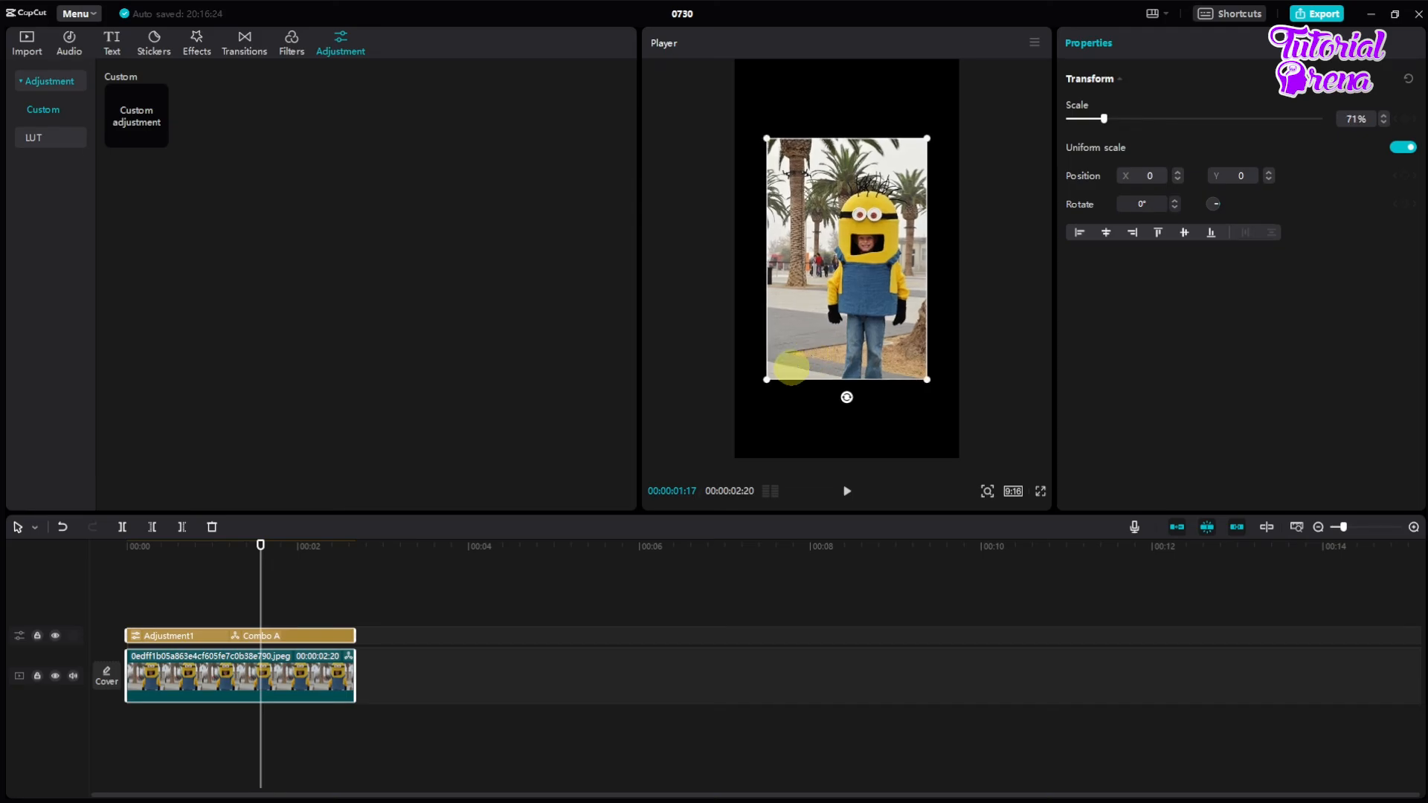
{"action": "right_click", "coordinate": [239, 634]}
{"action": "left_click", "coordinate": [292, 674]}
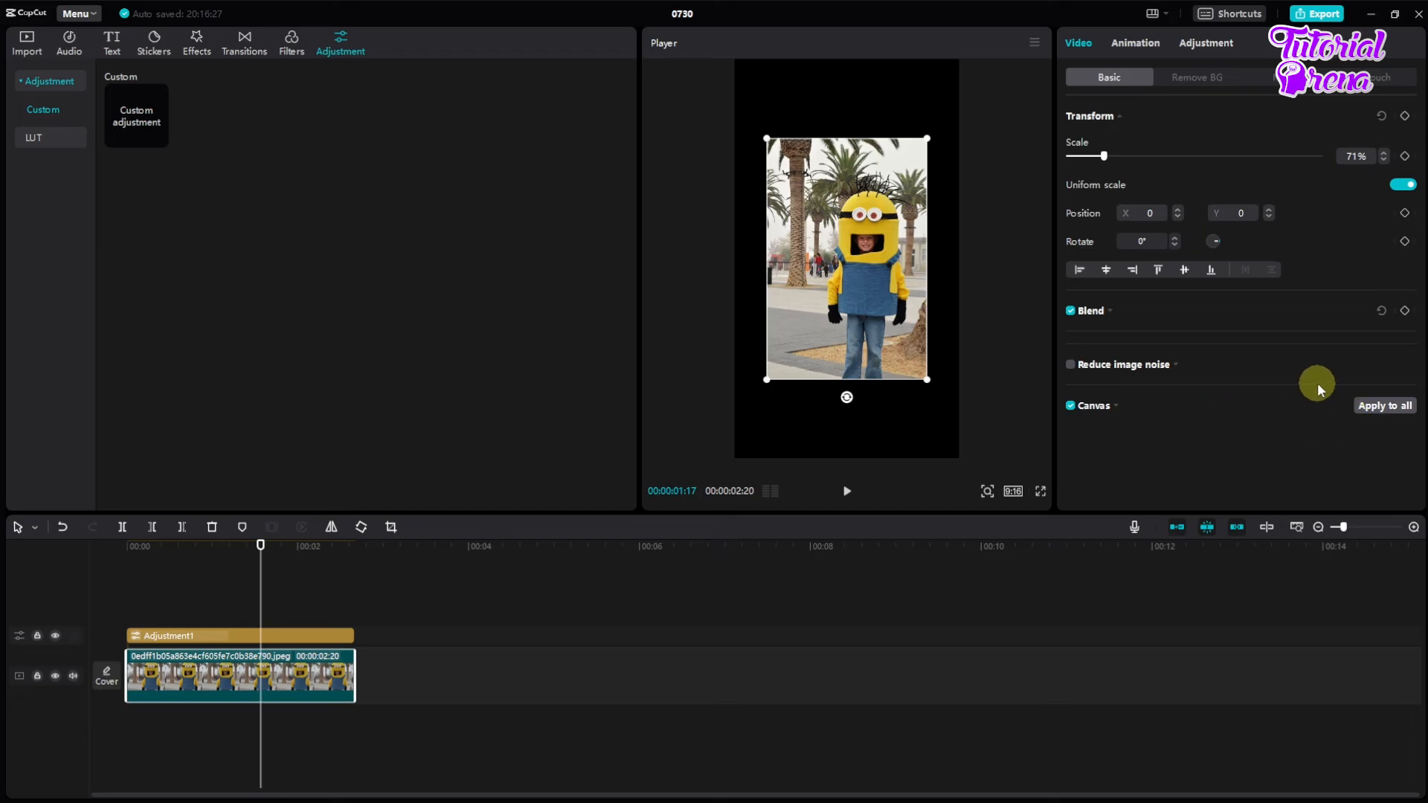
Step: Set the photo clip's canvas to Pattern and apply the dark red NEWS background
{"action": "left_click", "coordinate": [1116, 409]}
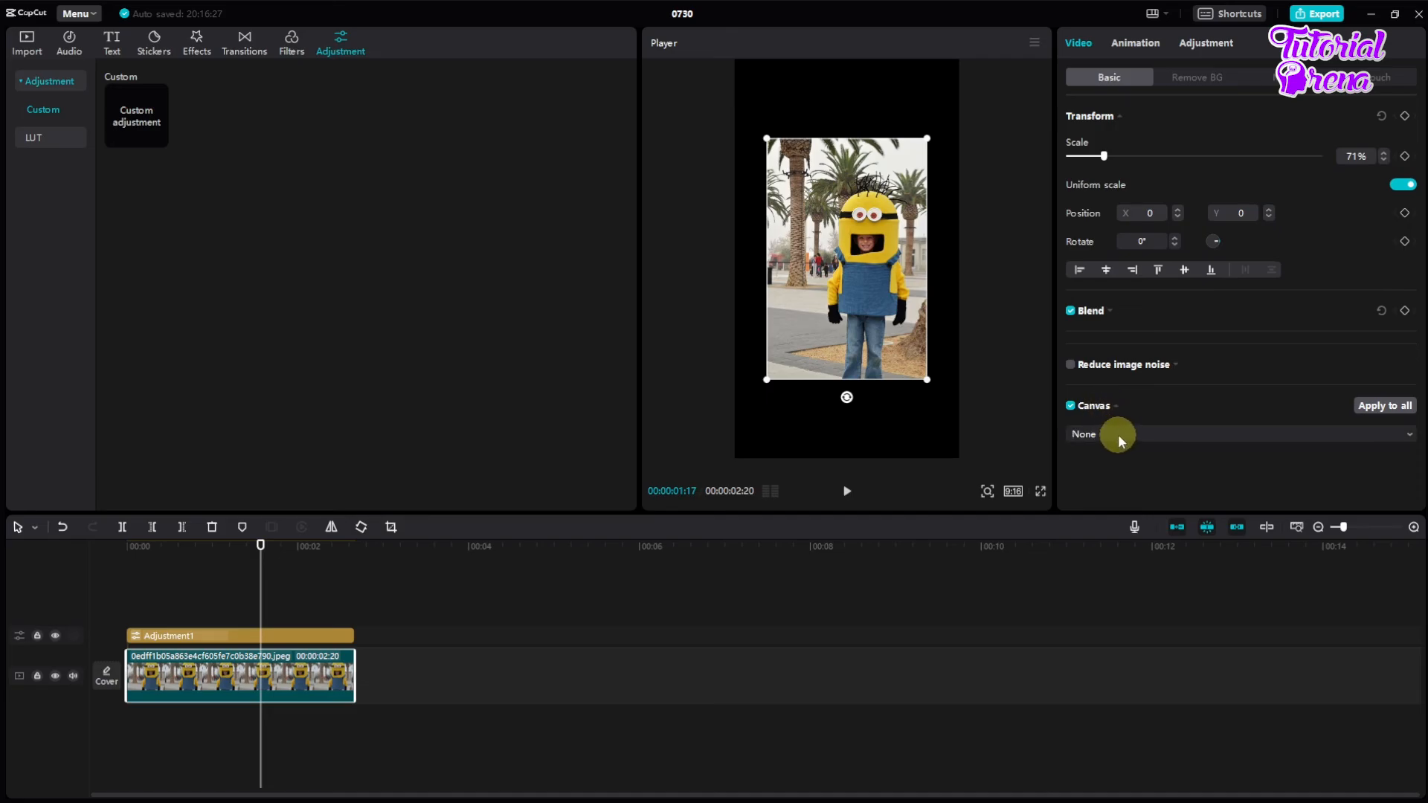
{"action": "left_click", "coordinate": [1118, 435]}
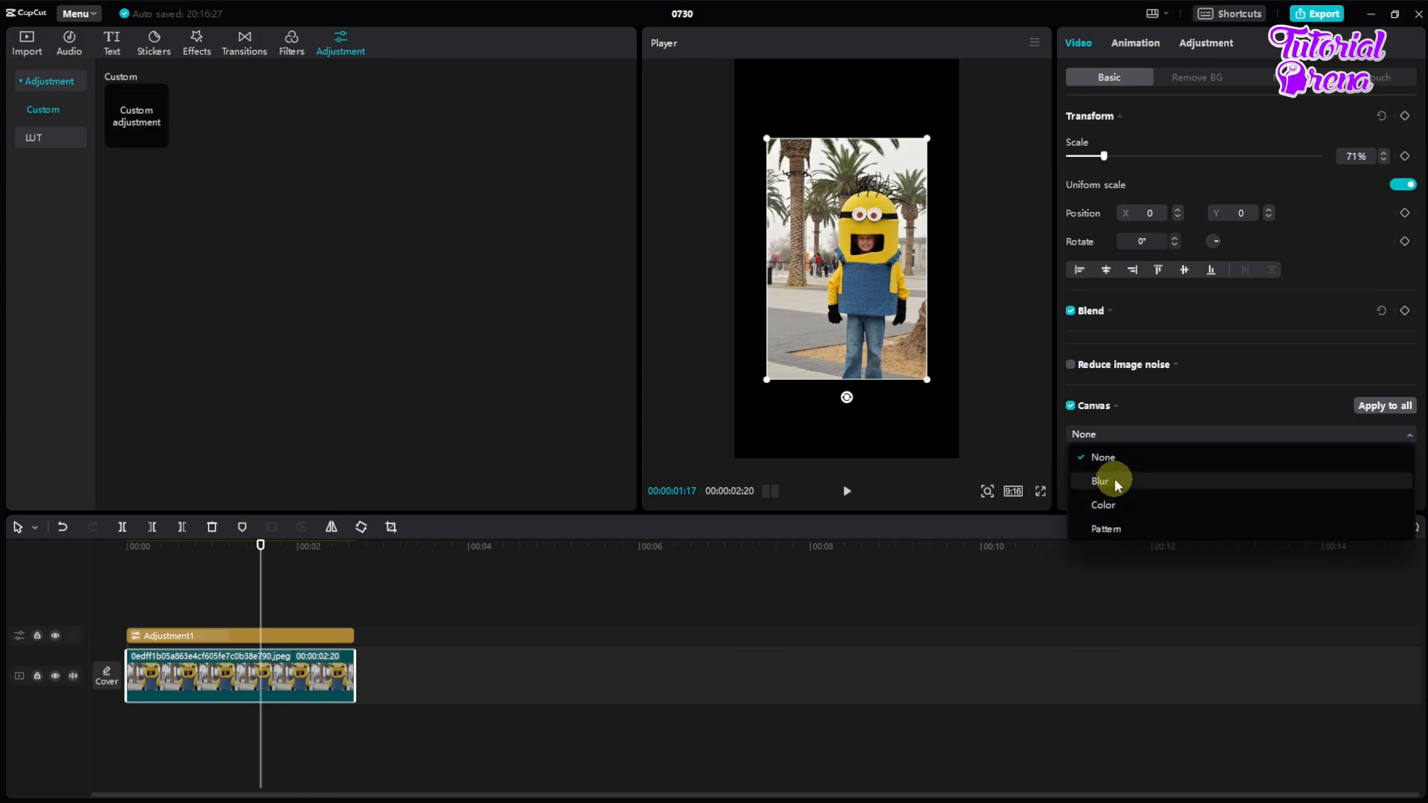
{"action": "left_click", "coordinate": [1125, 530]}
{"action": "scroll", "coordinate": [1149, 461], "scroll_direction": "down", "scroll_amount": 2}
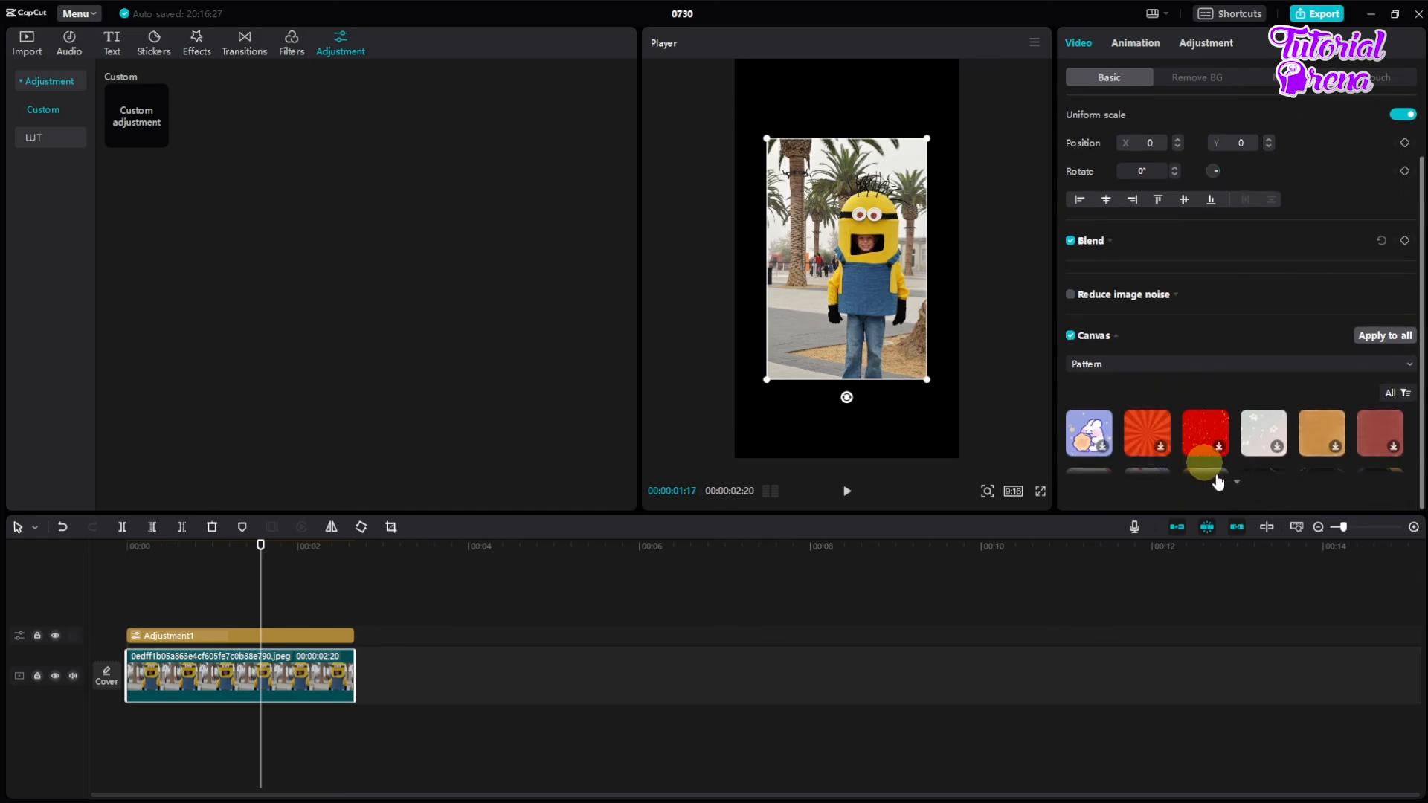
{"action": "scroll", "coordinate": [1238, 488], "scroll_direction": "down", "scroll_amount": 10}
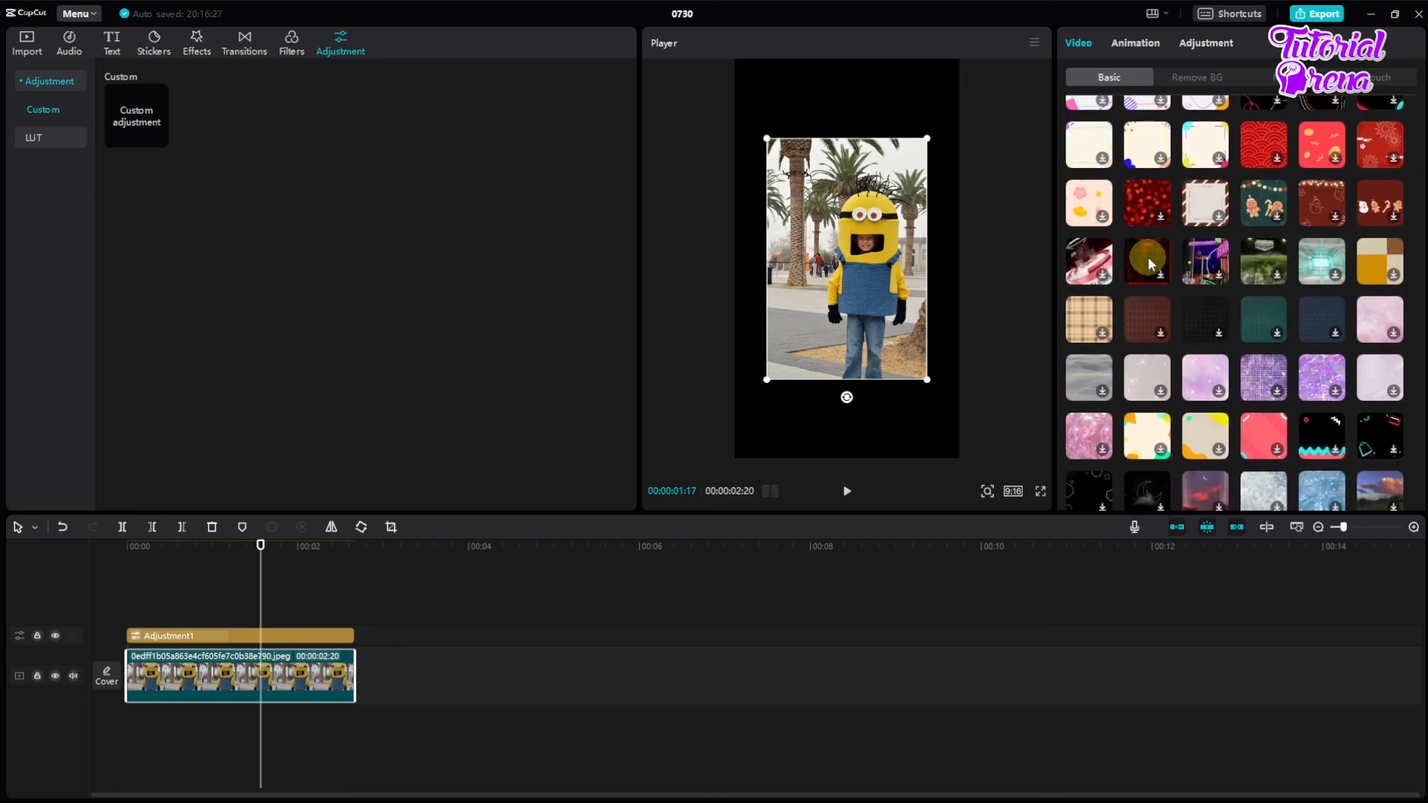
{"action": "left_click", "coordinate": [1148, 256]}
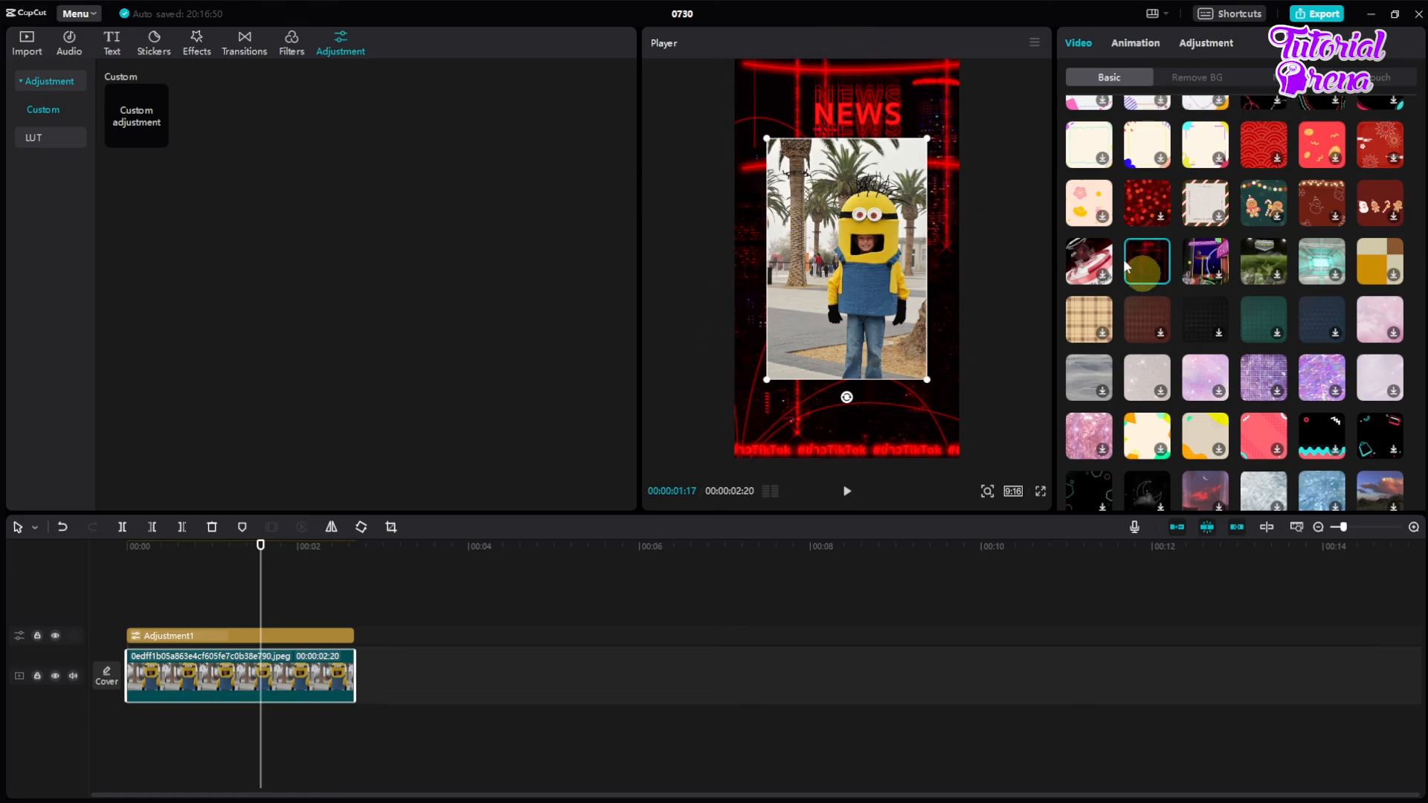
Step: Try the red-and-white, cream floral and red bokeh canvas patterns and return to the dark red NEWS background
{"action": "left_click", "coordinate": [1076, 253]}
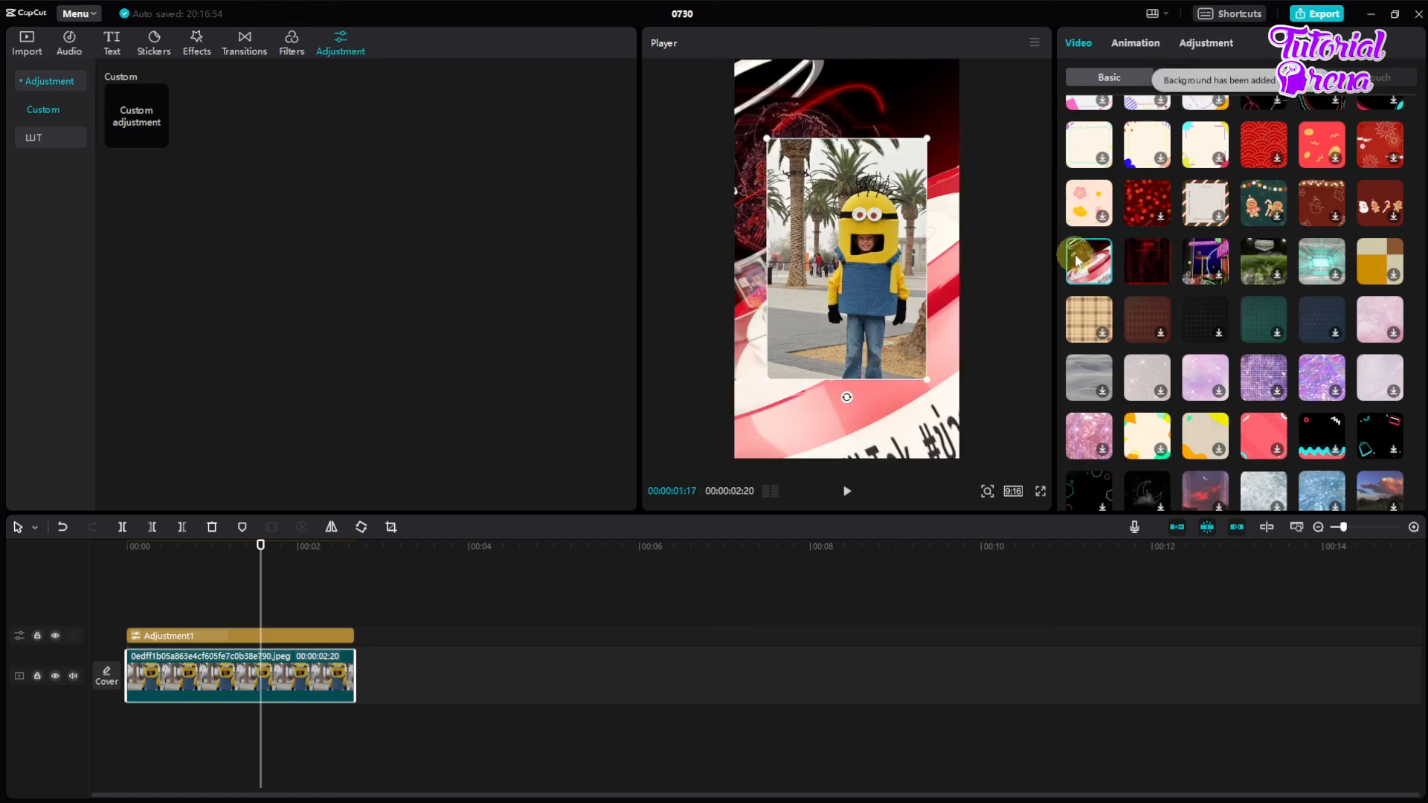
{"action": "left_click", "coordinate": [1085, 201]}
{"action": "left_click", "coordinate": [1161, 204]}
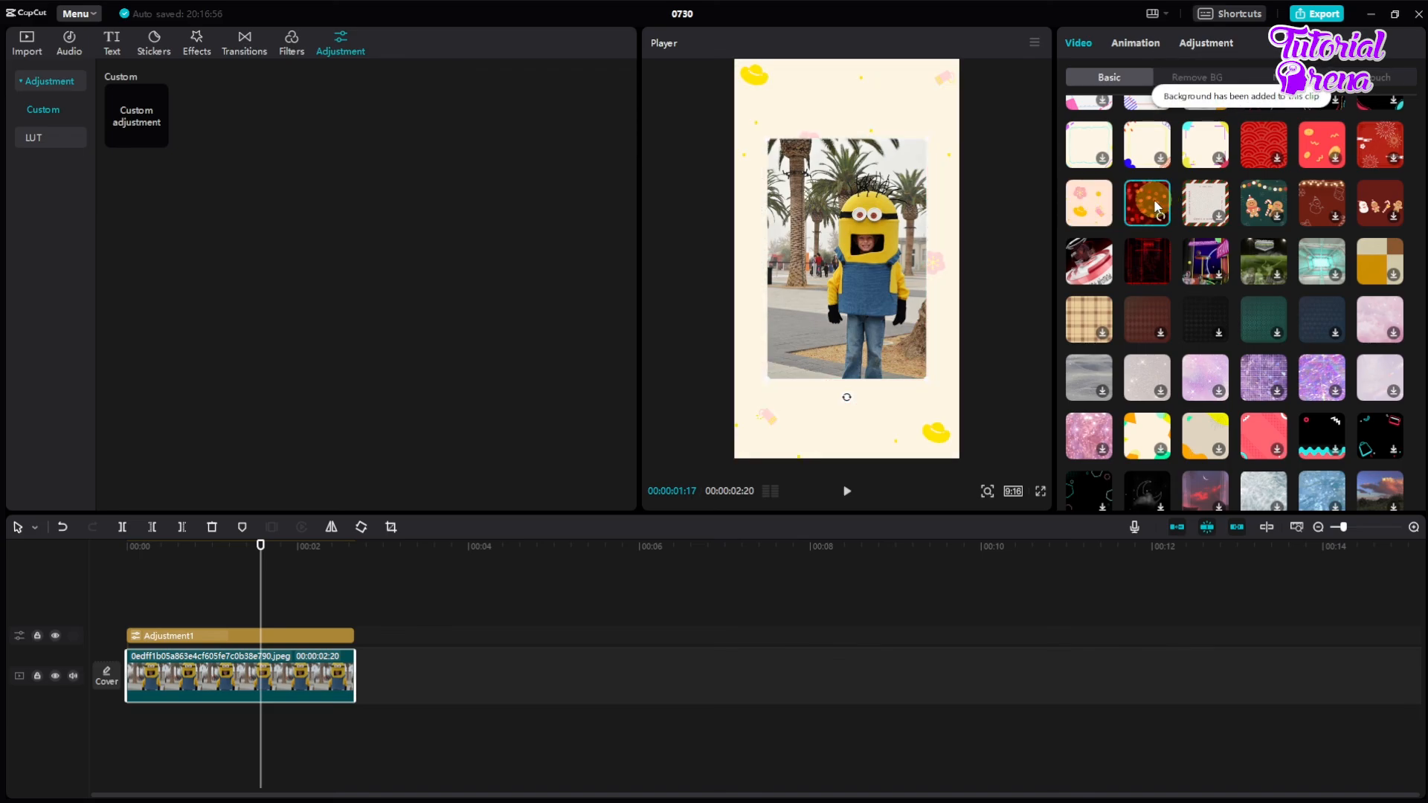
{"action": "left_click", "coordinate": [1146, 270]}
Step: Enlarge the photo slightly within the frame and apply the cream canvas pattern with yellow and green corner shapes
{"action": "left_click_drag", "start_coordinate": [766, 381], "coordinate": [743, 405]}
{"action": "left_click", "coordinate": [294, 672]}
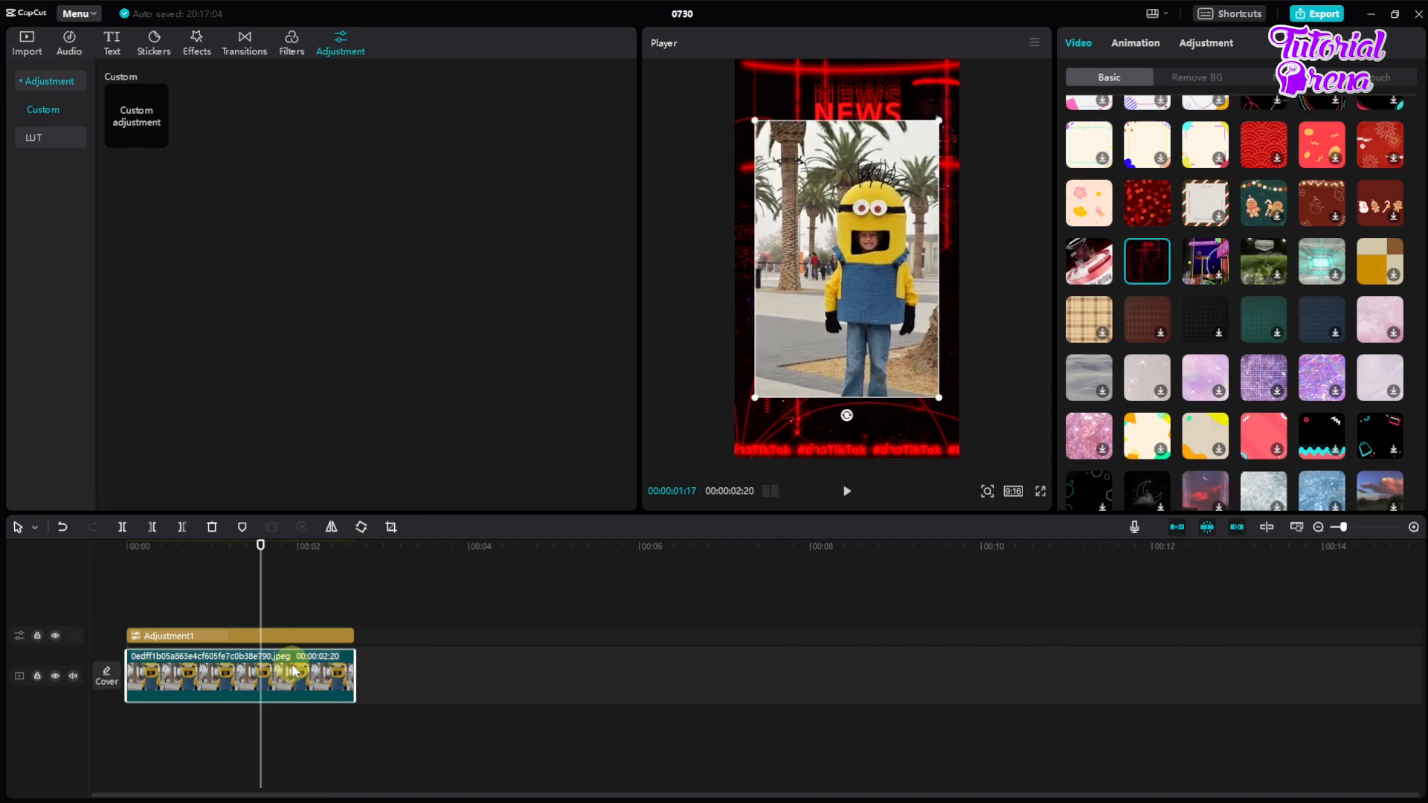
{"action": "left_click", "coordinate": [1143, 424]}
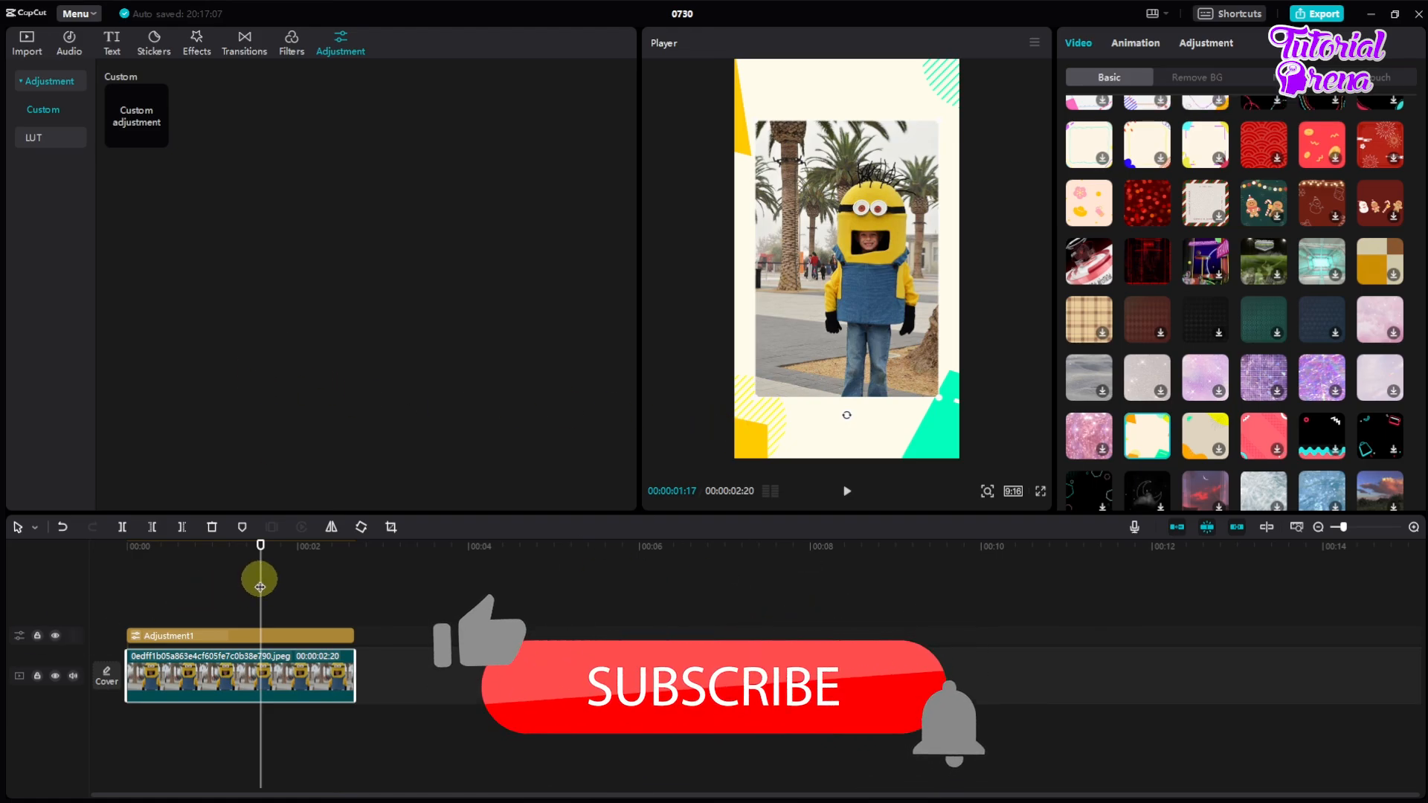
{"action": "left_click", "coordinate": [210, 590]}
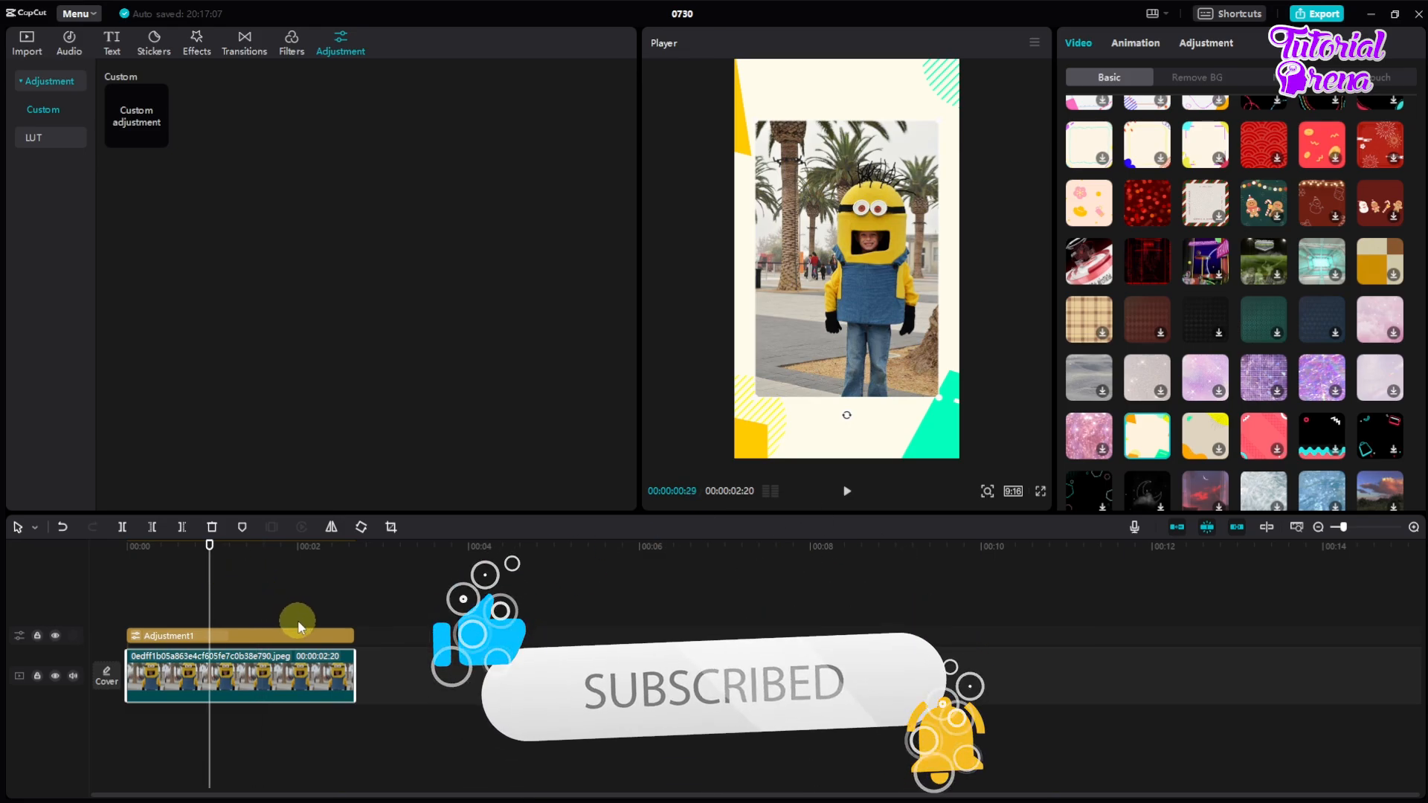